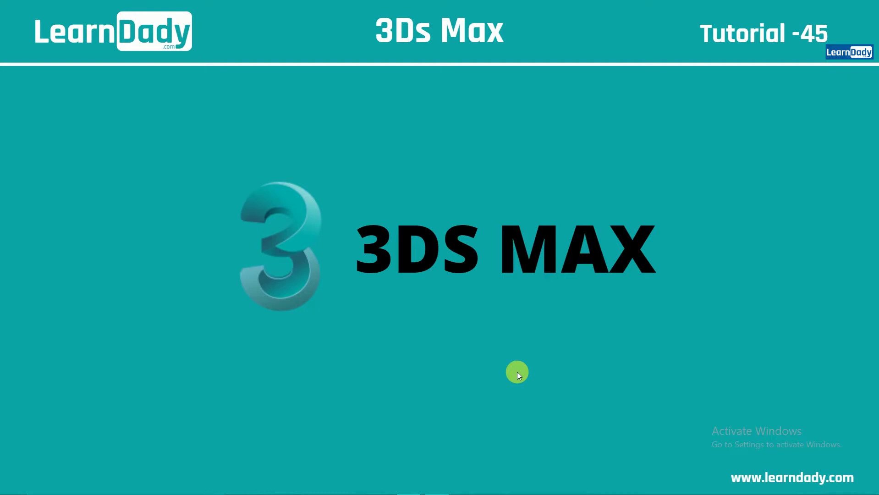
# Step: Advance past the Noise tutorial intro slides to the empty untitled 3ds Max scene
pyautogui.click(852, 249)
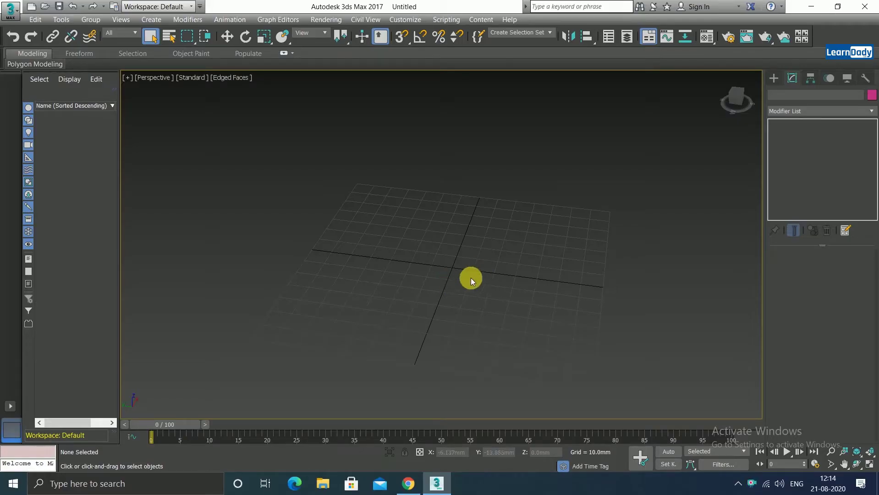
# Step: Create a sphere, Sphere001, with a 7.062mm radius at the grid centre
pyautogui.moveTo(471, 277); pyautogui.dragTo(457, 285, button='middle')
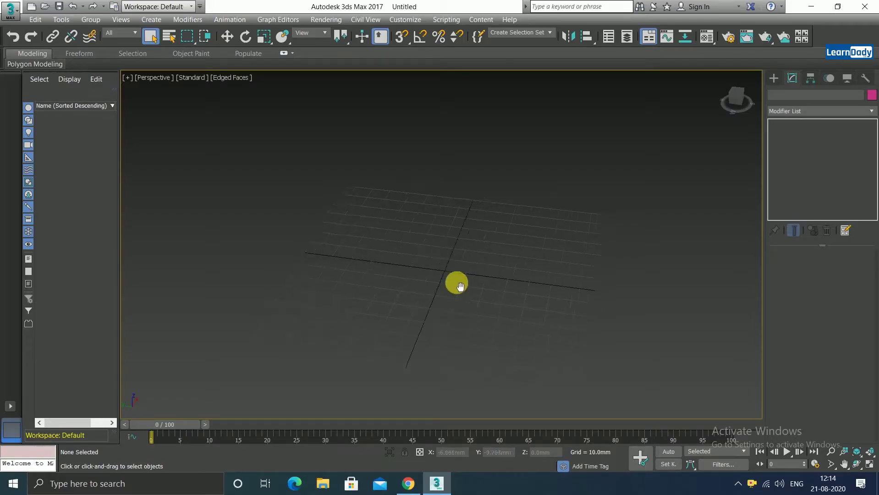
pyautogui.click(772, 81)
pyautogui.click(796, 158)
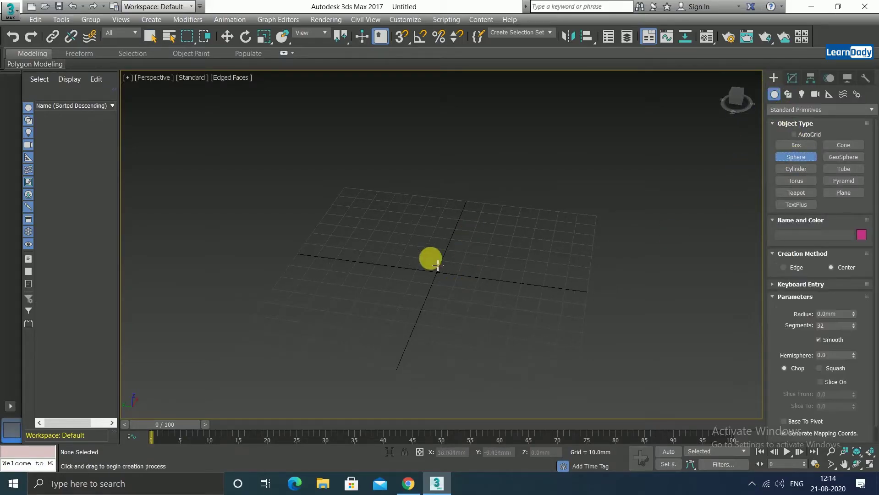
pyautogui.moveTo(438, 265); pyautogui.dragTo(442, 274)
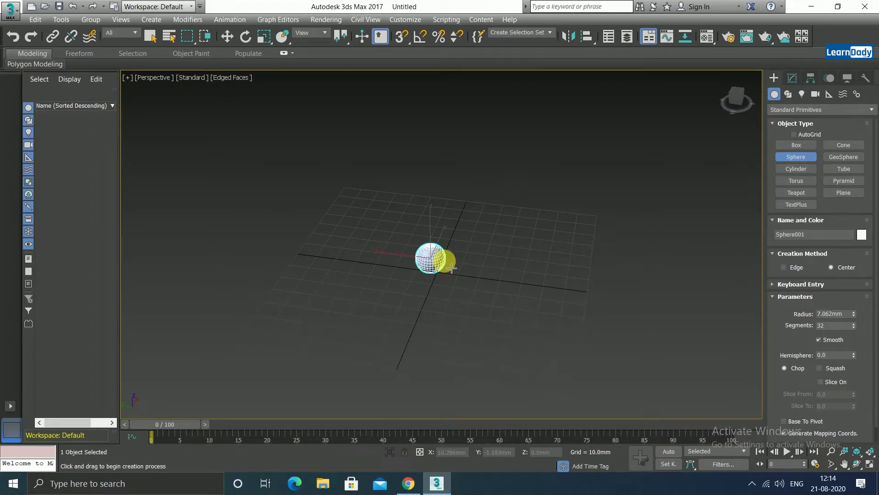
pyautogui.moveTo(441, 274); pyautogui.dragTo(447, 269)
pyautogui.scroll(5, 446, 269)
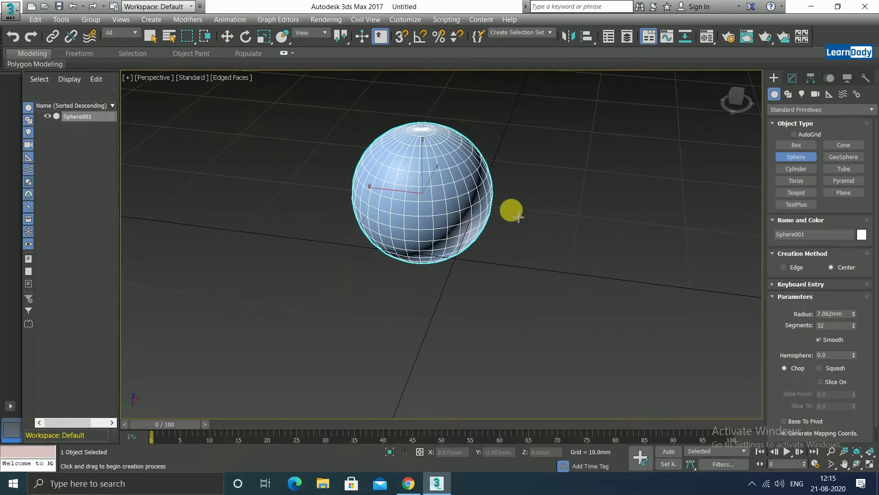
pyautogui.rightClick(532, 191)
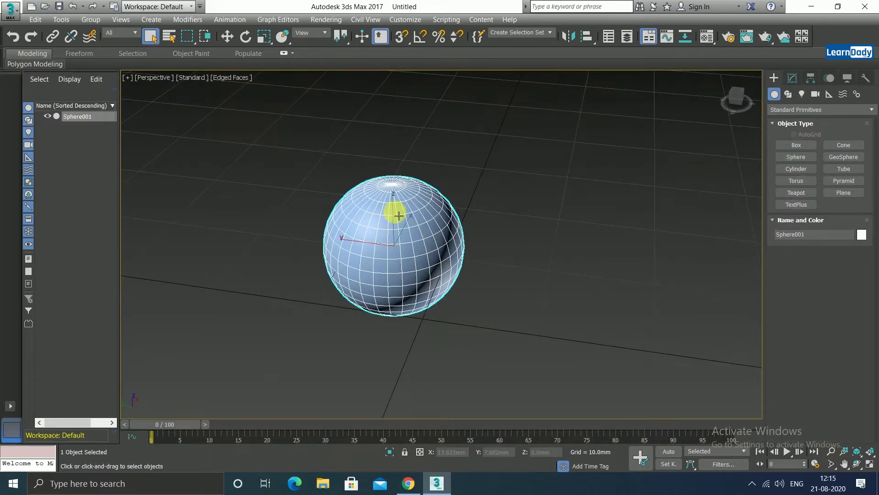
# Step: Add a Noise modifier to Sphere001 from the Modifier List and recentre the view
pyautogui.click(792, 78)
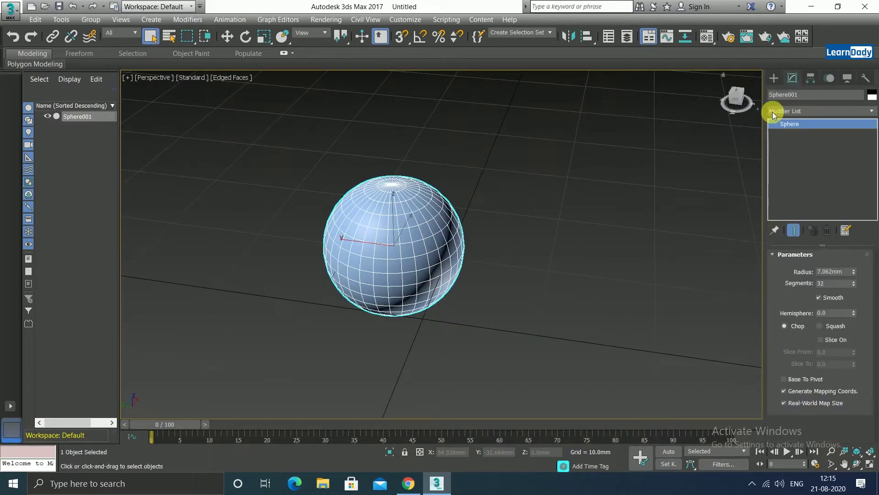
pyautogui.click(800, 113)
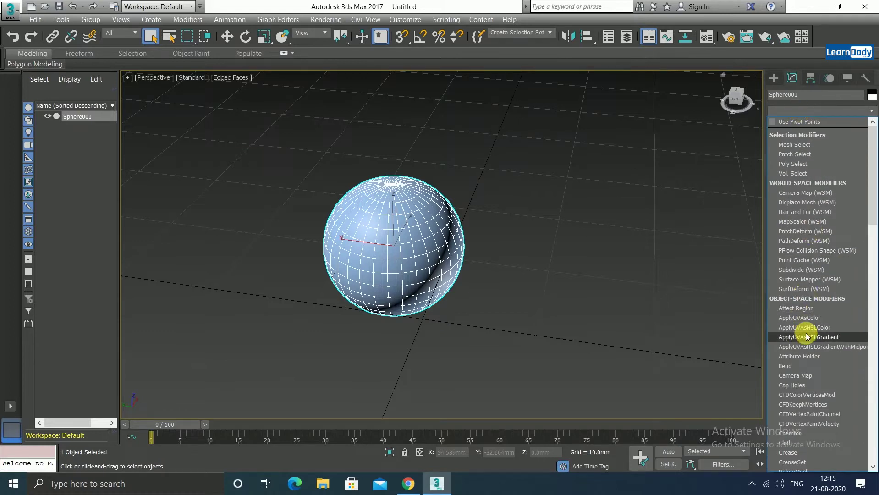
pyautogui.scroll(-15, 807, 337)
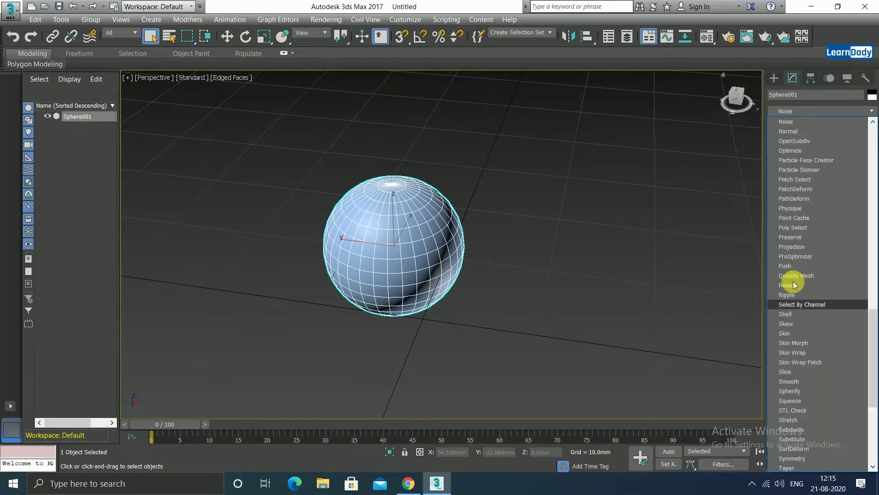
pyautogui.click(803, 123)
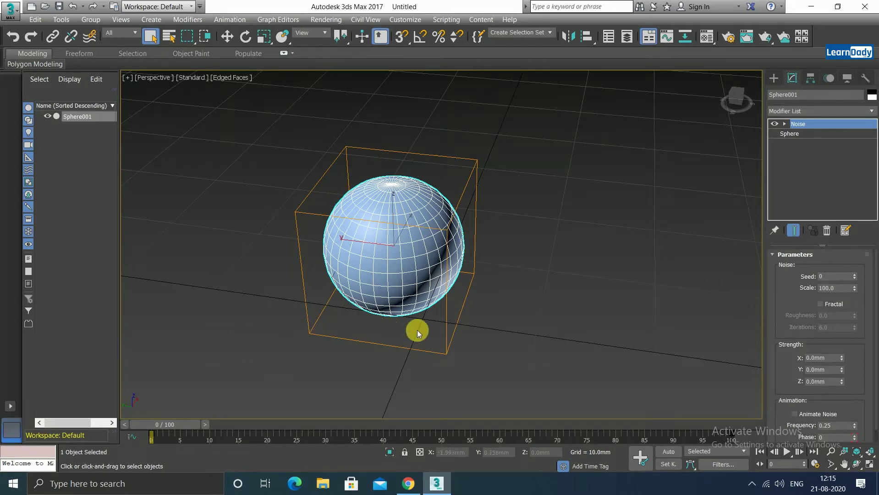
pyautogui.moveTo(417, 329); pyautogui.dragTo(450, 312, button='middle')
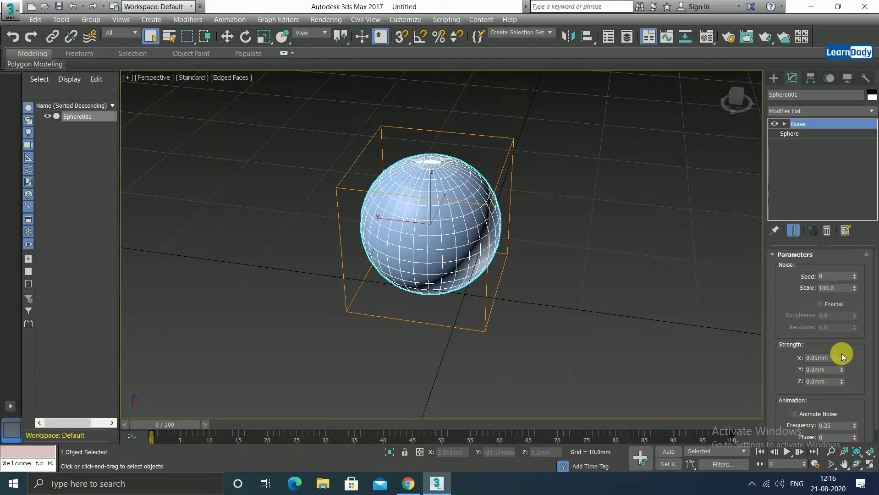
# Step: Reset the Noise X strength, then set it to 25mm
pyautogui.moveTo(842, 354)
pyautogui.mouseDown()
pyautogui.moveTo(848, 285)
pyautogui.moveTo(14, 374)
pyautogui.mouseUp()
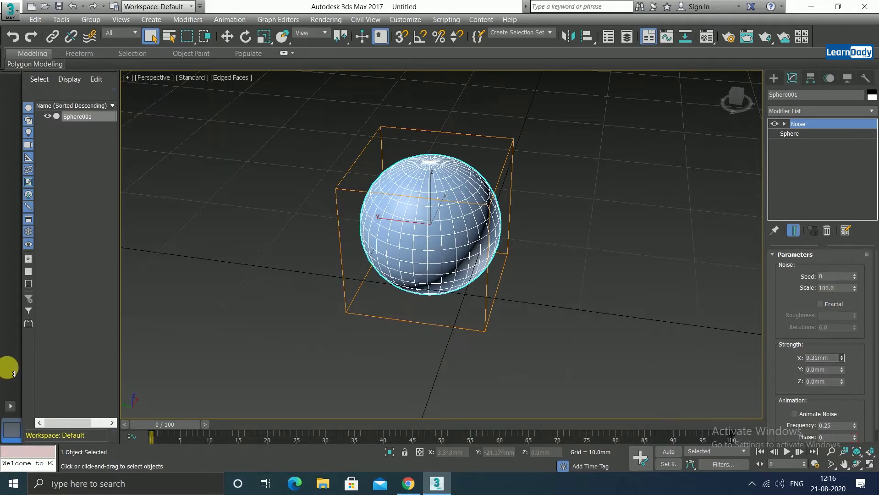
pyautogui.moveTo(14, 374); pyautogui.dragTo(129, 276)
pyautogui.rightClick(130, 276)
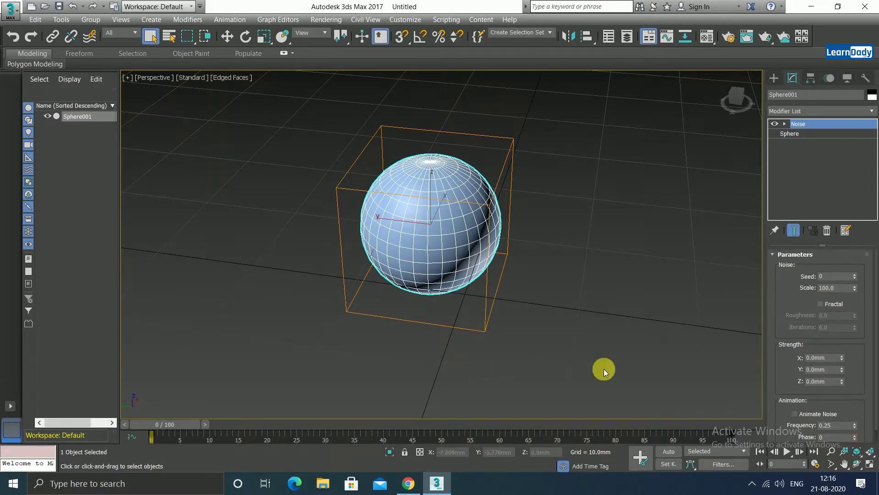
pyautogui.click(831, 364)
pyautogui.write('25')
pyautogui.press('Return')
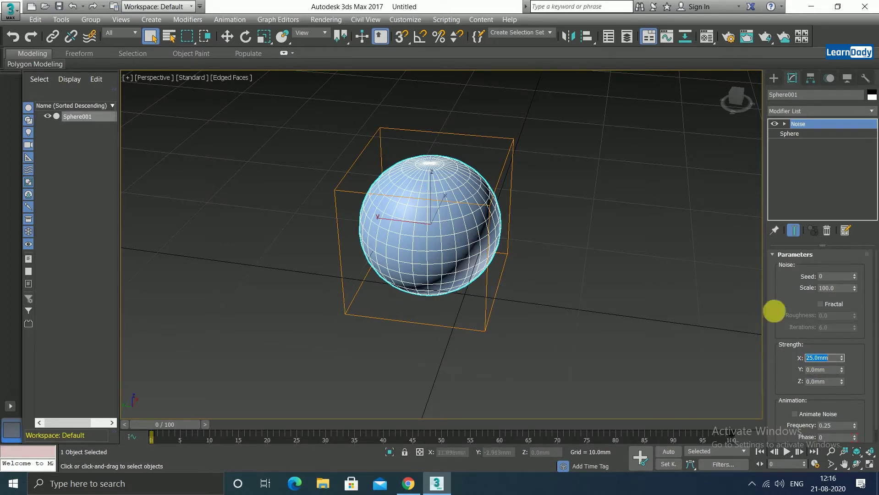
# Step: Set the Noise Y and Z strengths to 25mm each
pyautogui.click(825, 370)
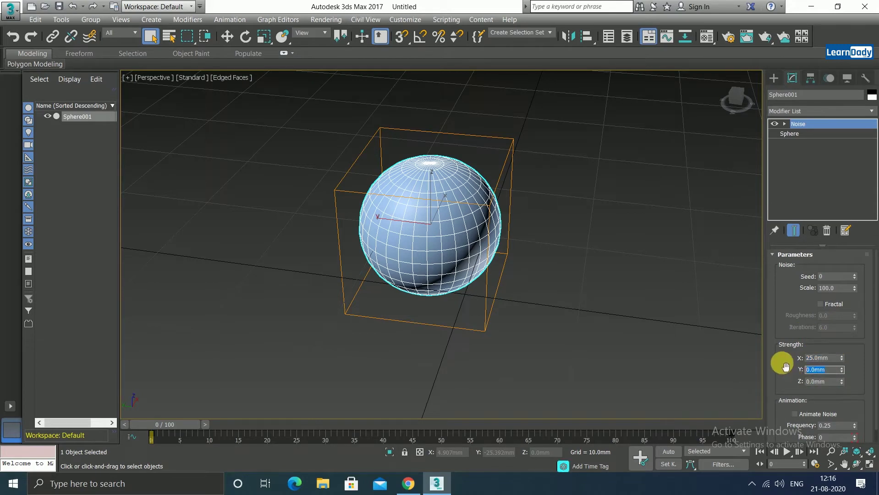
pyautogui.write('25')
pyautogui.press('Return')
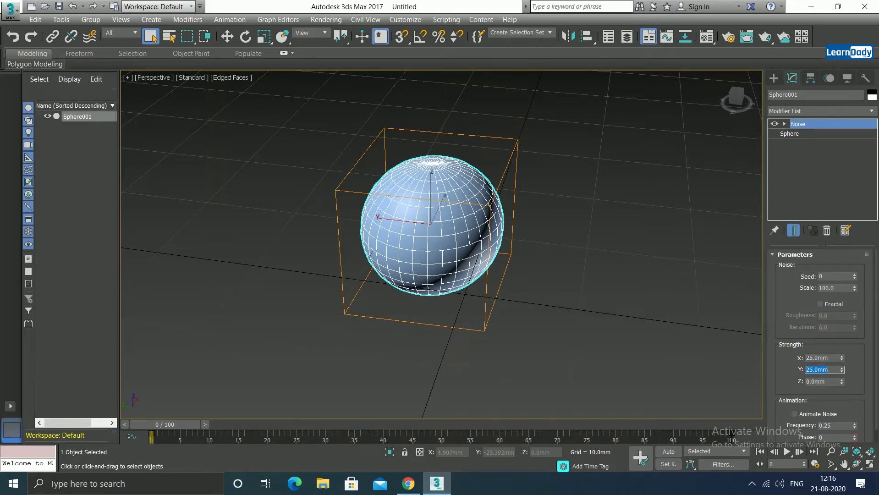
pyautogui.click(824, 381)
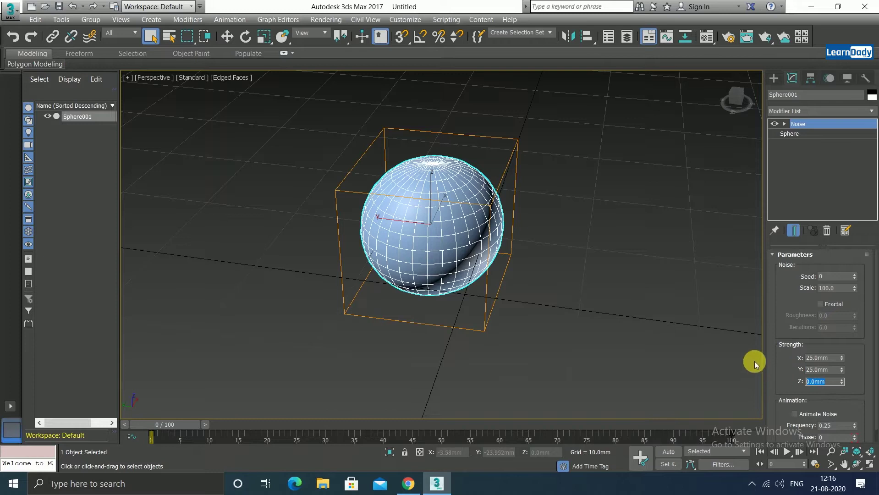
pyautogui.write('25')
pyautogui.press('Return')
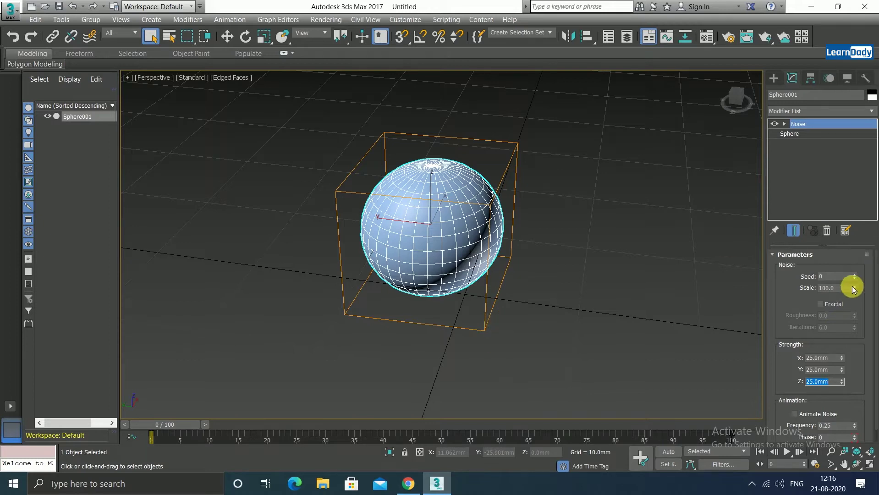
# Step: Step the Noise seed up four times and reframe the view on the sphere
pyautogui.click(853, 275)
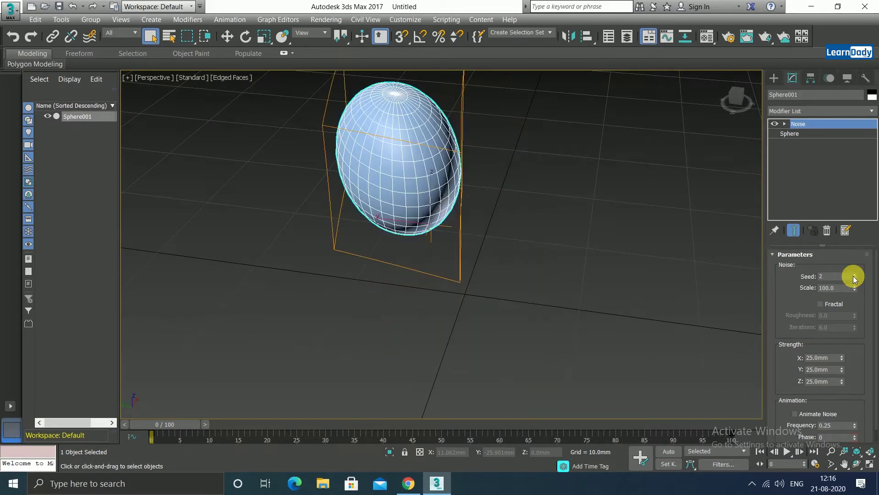
pyautogui.click(854, 274)
pyautogui.click(853, 275)
pyautogui.click(854, 274)
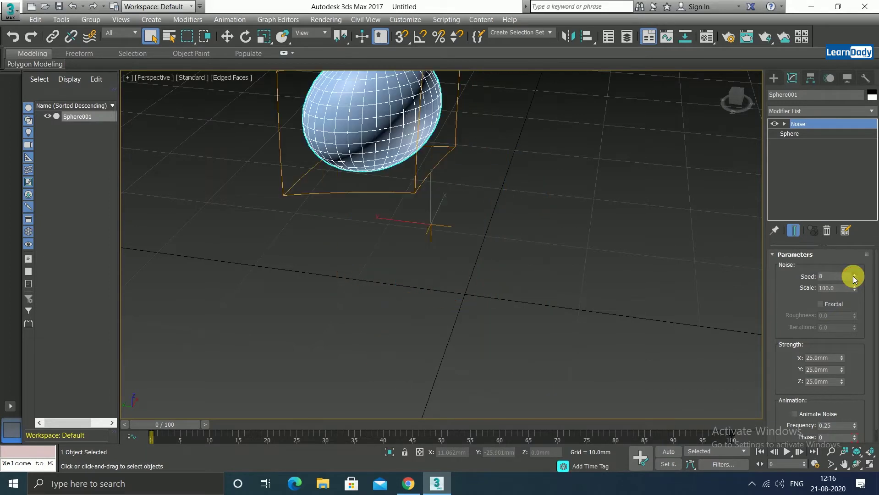
pyautogui.click(854, 274)
pyautogui.click(854, 274)
pyautogui.moveTo(521, 294); pyautogui.dragTo(516, 251, button='middle')
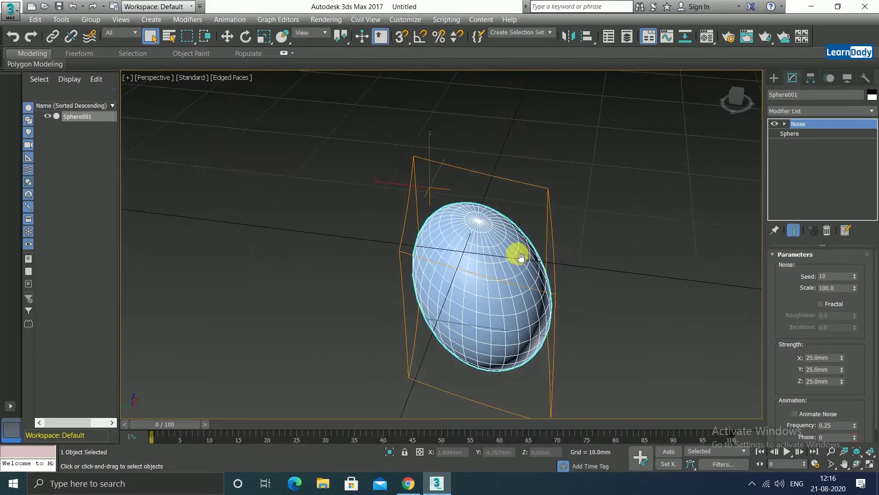
pyautogui.scroll(-3, 516, 251)
pyautogui.moveTo(554, 306); pyautogui.dragTo(531, 275, button='middle')
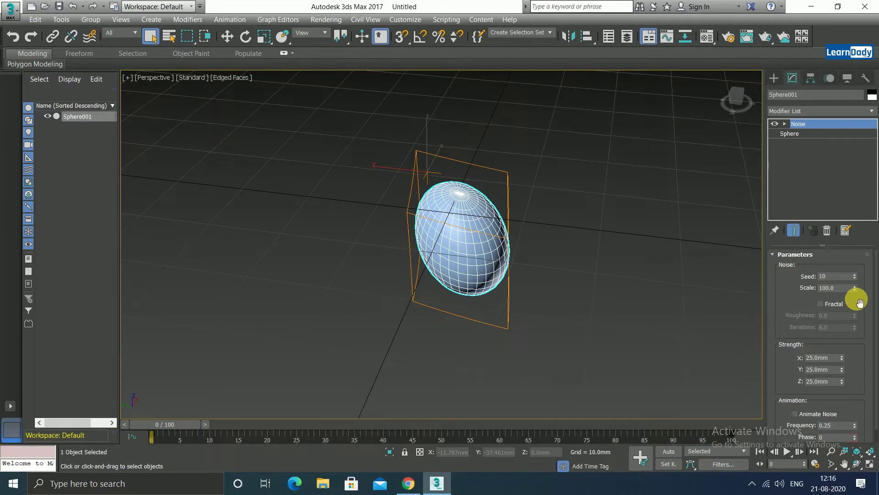
# Step: Lower the Noise scale to 37.35 and raise the seed to 16
pyautogui.moveTo(853, 292); pyautogui.dragTo(859, 297)
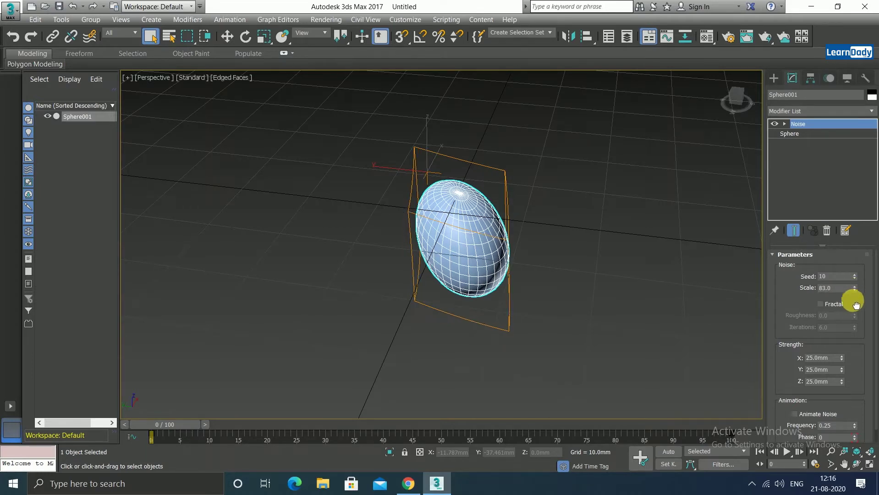
pyautogui.moveTo(854, 289)
pyautogui.mouseDown()
pyautogui.moveTo(870, 314)
pyautogui.moveTo(853, 321)
pyautogui.mouseUp()
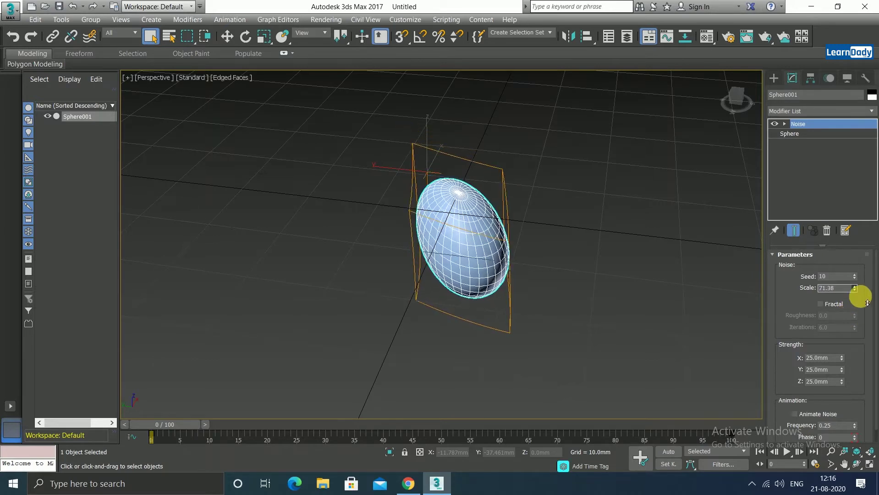
pyautogui.click(853, 273)
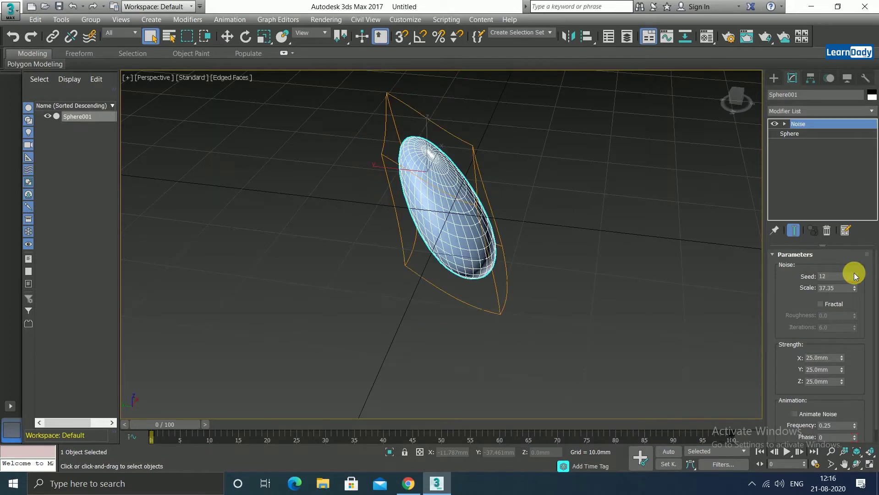
pyautogui.click(854, 273)
pyautogui.click(855, 274)
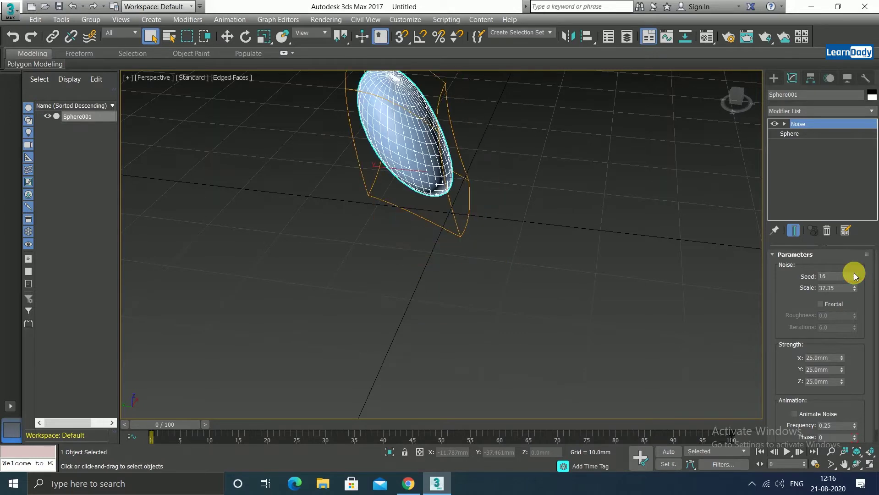
# Step: Set Noise strengths to about 42.334, 22.25 and 26.75mm, stretching the sphere into an ellipsoid
pyautogui.moveTo(492, 216)
pyautogui.mouseDown(button='middle')
pyautogui.moveTo(534, 290)
pyautogui.moveTo(494, 245)
pyautogui.mouseUp(button='middle')
pyautogui.scroll(-2, 523, 294)
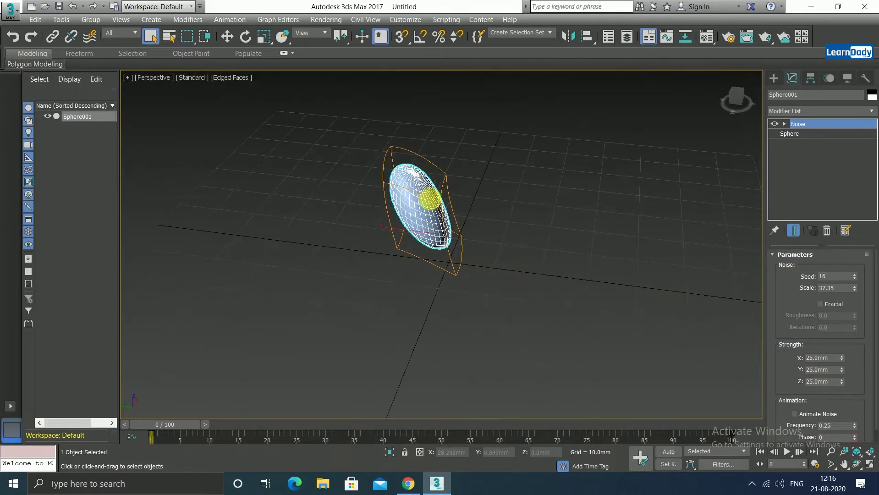
pyautogui.scroll(2, 424, 199)
pyautogui.scroll(-2, 429, 206)
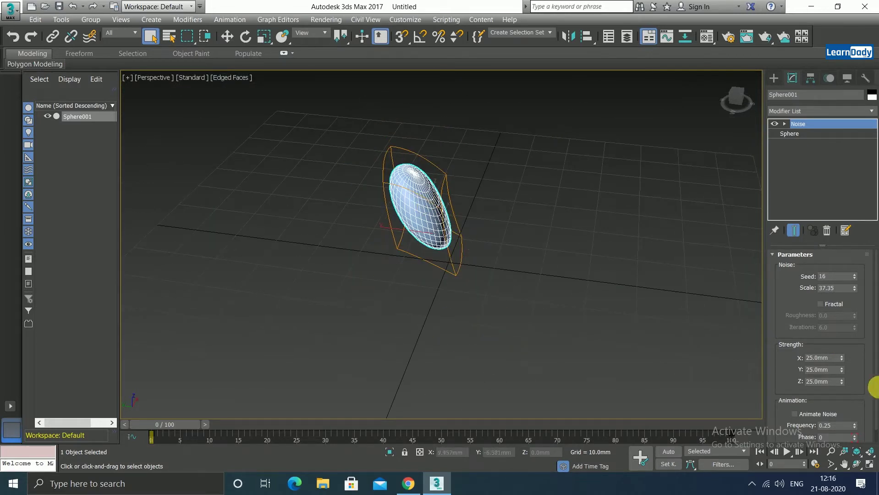
pyautogui.moveTo(842, 358); pyautogui.dragTo(857, 329)
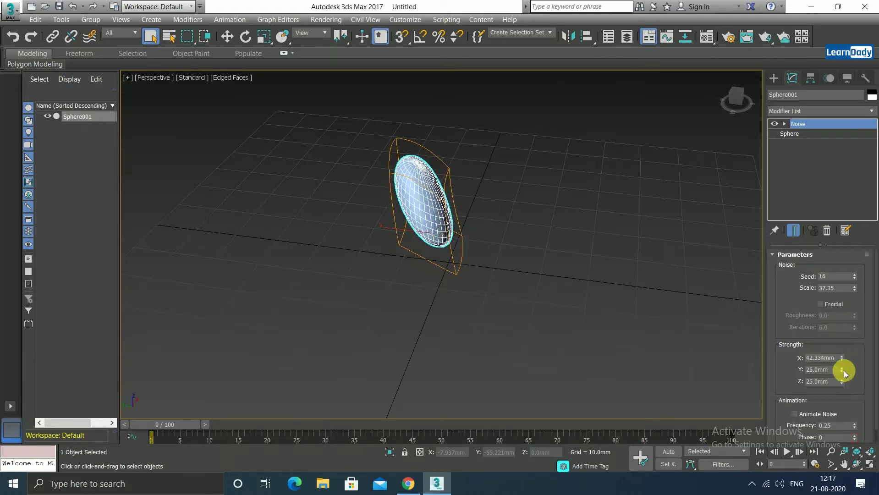
pyautogui.moveTo(841, 370)
pyautogui.mouseDown()
pyautogui.moveTo(846, 398)
pyautogui.moveTo(855, 401)
pyautogui.moveTo(844, 374)
pyautogui.mouseUp()
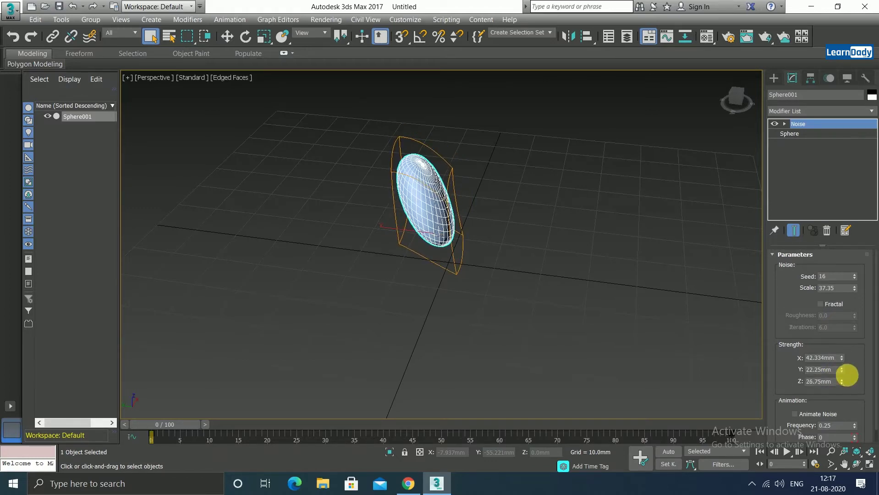
# Step: Turn on Fractal noise and raise its Roughness and Iterations
pyautogui.click(821, 306)
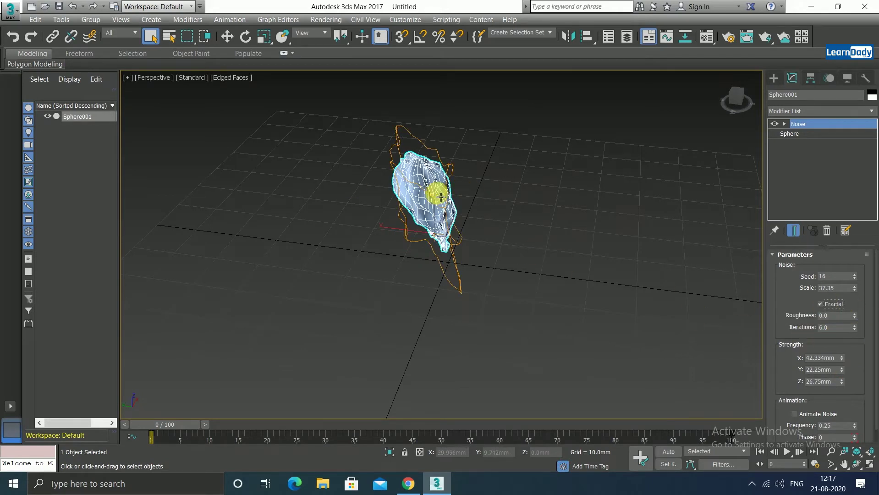
pyautogui.scroll(1, 438, 193)
pyautogui.scroll(3, 437, 196)
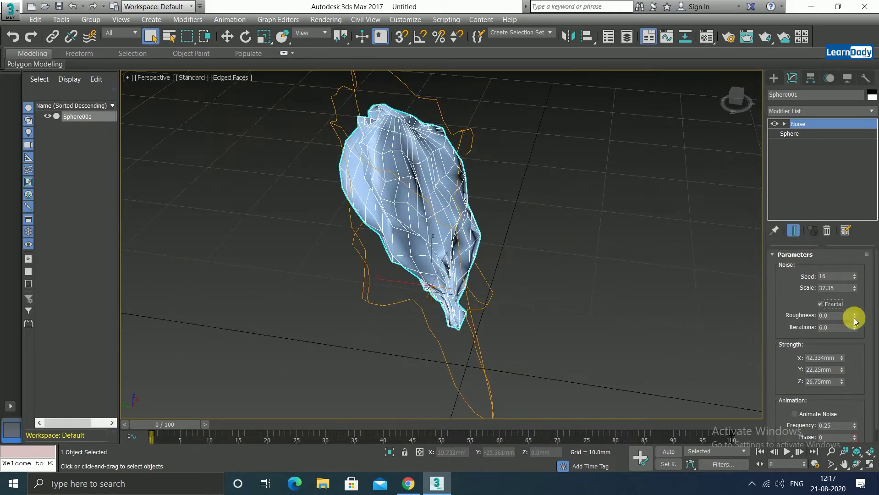
pyautogui.moveTo(855, 315)
pyautogui.mouseDown()
pyautogui.moveTo(860, 301)
pyautogui.moveTo(862, 332)
pyautogui.mouseUp()
pyautogui.moveTo(854, 327)
pyautogui.mouseDown()
pyautogui.moveTo(861, 288)
pyautogui.moveTo(862, 470)
pyautogui.moveTo(848, 220)
pyautogui.moveTo(858, 172)
pyautogui.moveTo(874, 234)
pyautogui.moveTo(873, 377)
pyautogui.moveTo(845, 362)
pyautogui.moveTo(844, 392)
pyautogui.moveTo(849, 364)
pyautogui.moveTo(843, 371)
pyautogui.mouseUp()
# Step: Turn Fractal off, raise the seed to 22, and deselect the smooth egg-shaped sphere
pyautogui.click(824, 306)
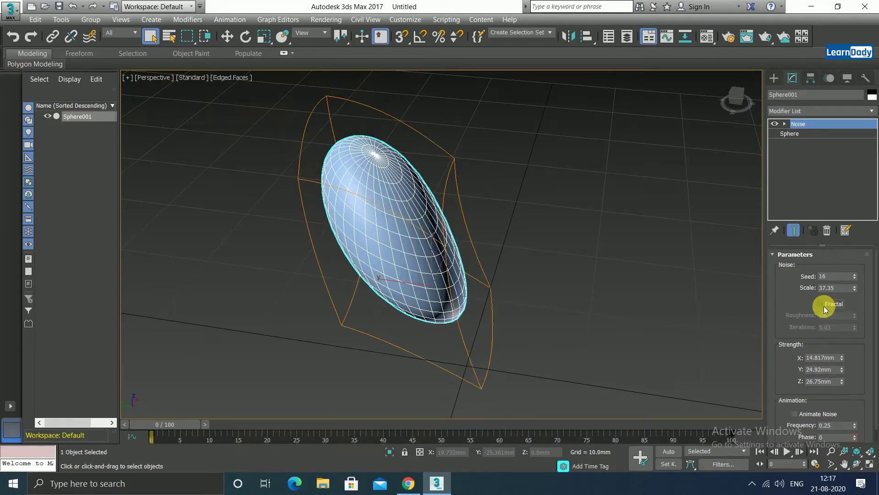
pyautogui.moveTo(493, 257); pyautogui.dragTo(558, 269, button='middle')
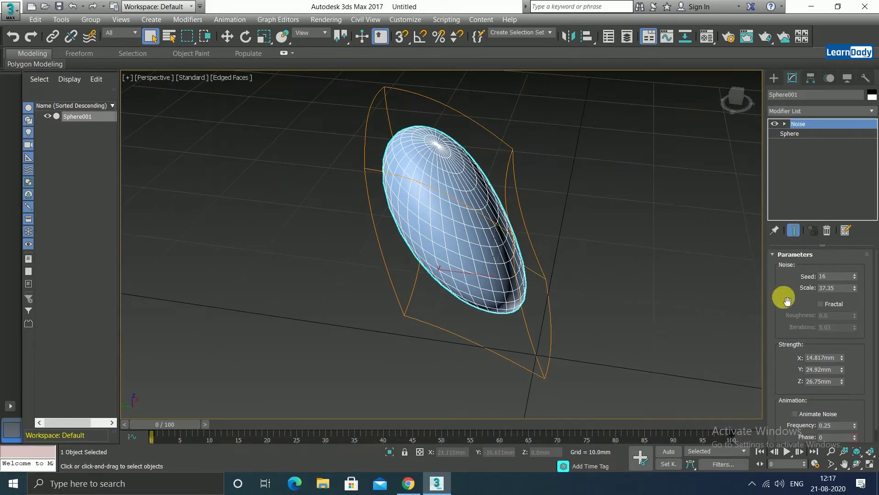
pyautogui.click(855, 275)
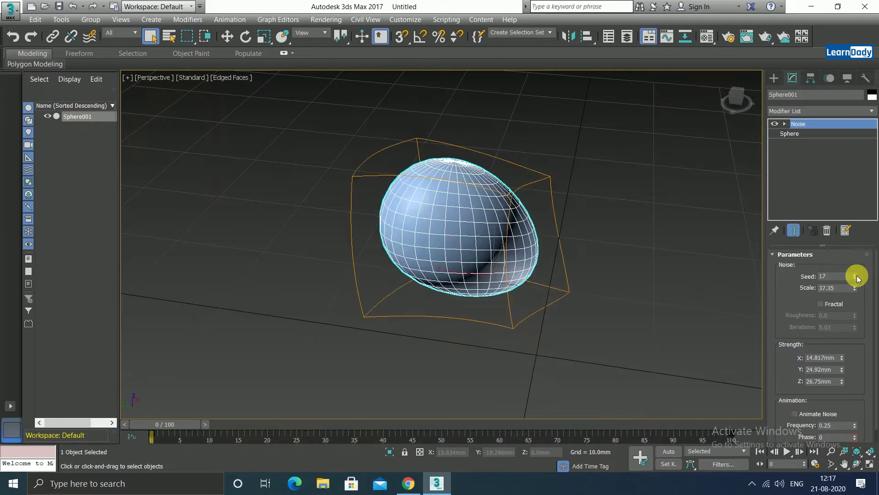
pyautogui.click(855, 275)
pyautogui.click(855, 274)
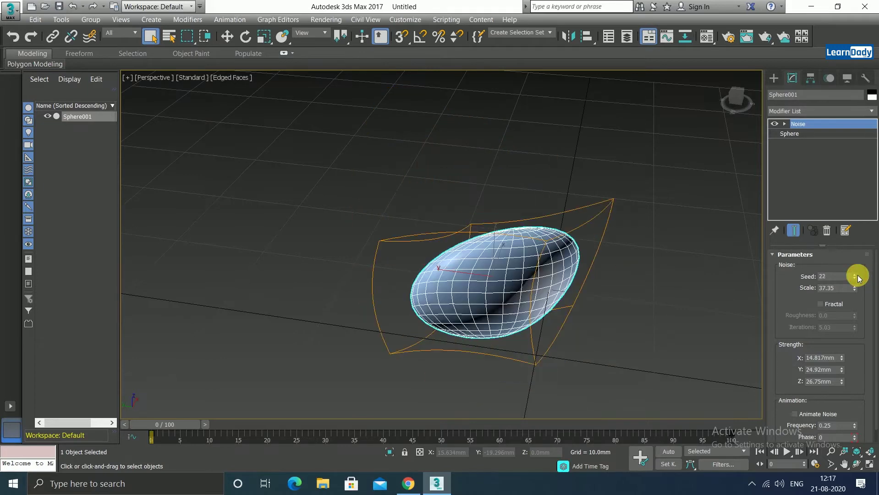
pyautogui.moveTo(563, 347); pyautogui.dragTo(513, 271, button='middle')
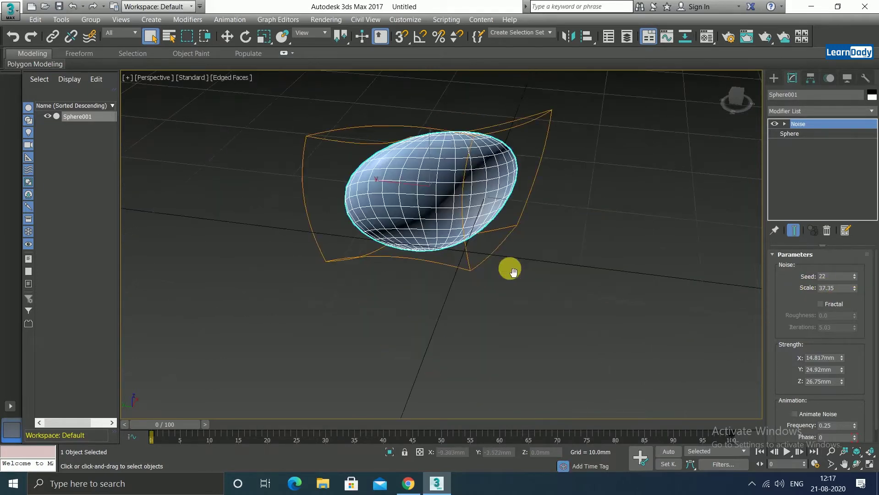
pyautogui.click(588, 317)
pyautogui.scroll(-2, 473, 276)
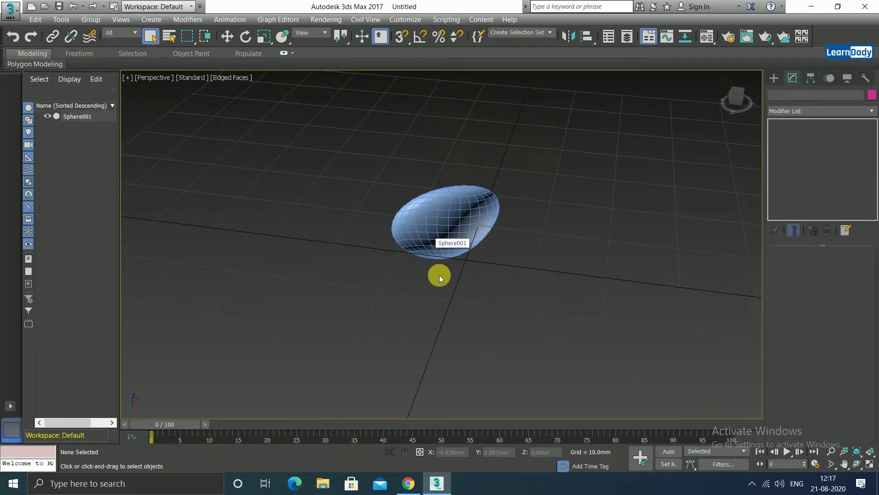
# Step: Draw a 59.396 × 58.235mm plane beside the sphere with 39 length and 46 width segments
pyautogui.moveTo(439, 275)
pyautogui.keyDown('alt'); pyautogui.mouseDown(button='middle')
pyautogui.moveTo(475, 274)
pyautogui.moveTo(502, 289)
pyautogui.moveTo(454, 329)
pyautogui.moveTo(485, 257)
pyautogui.moveTo(453, 220)
pyautogui.moveTo(543, 174)
pyautogui.moveTo(628, 221)
pyautogui.moveTo(487, 181)
pyautogui.moveTo(430, 233)
pyautogui.moveTo(412, 144)
pyautogui.mouseUp(button='middle'); pyautogui.keyUp('alt')
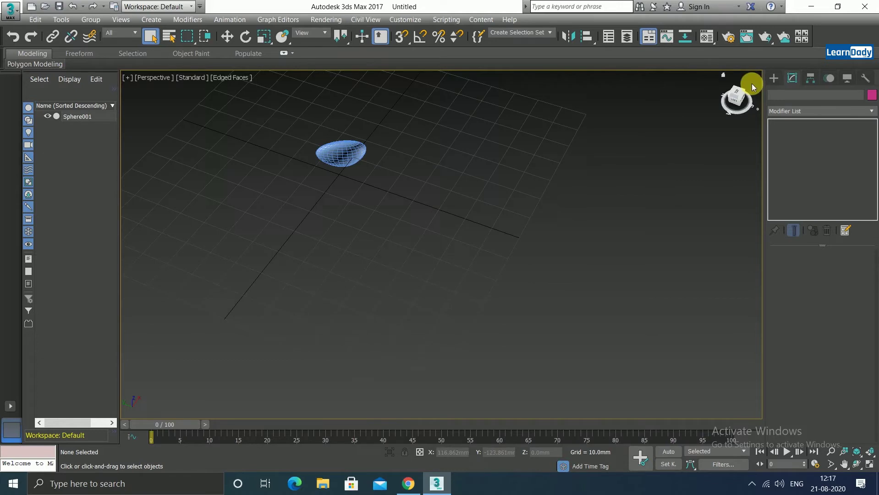
pyautogui.click(774, 78)
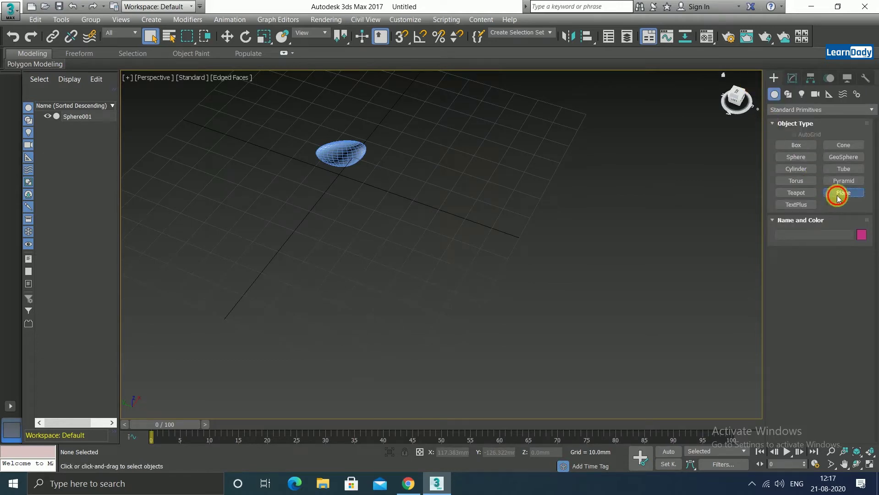
pyautogui.click(838, 198)
pyautogui.moveTo(447, 159)
pyautogui.mouseDown()
pyautogui.moveTo(554, 304)
pyautogui.moveTo(511, 253)
pyautogui.mouseUp()
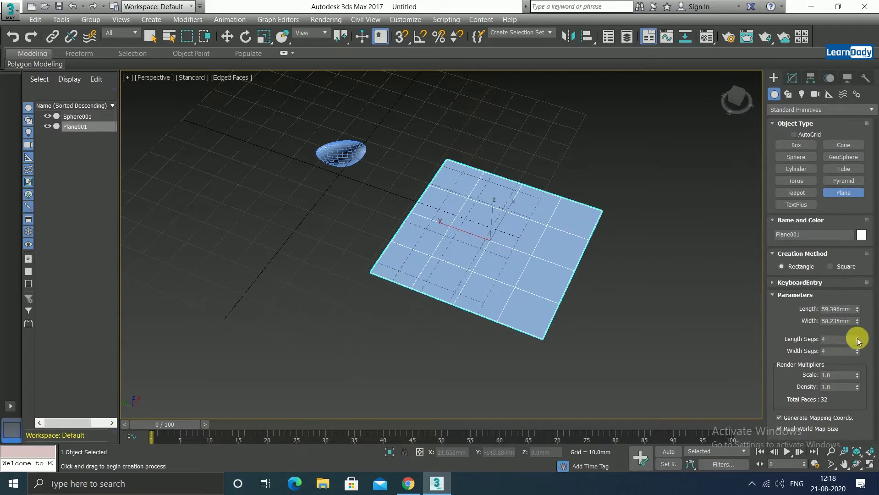
pyautogui.moveTo(857, 339)
pyautogui.mouseDown()
pyautogui.moveTo(870, 327)
pyautogui.moveTo(11, 325)
pyautogui.moveTo(862, 351)
pyautogui.moveTo(872, 336)
pyautogui.mouseUp()
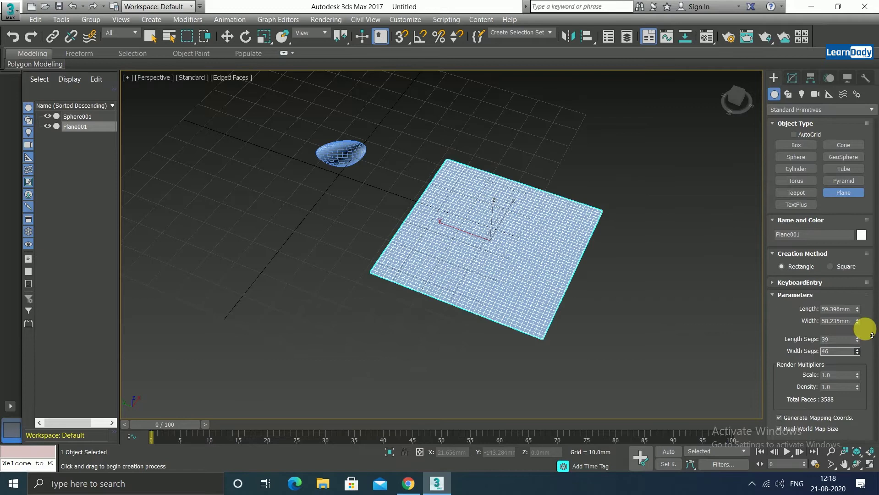
pyautogui.moveTo(478, 276)
pyautogui.mouseDown(button='middle')
pyautogui.moveTo(452, 197)
pyautogui.moveTo(442, 213)
pyautogui.mouseUp(button='middle')
pyautogui.scroll(3, 458, 203)
# Step: Apply a Noise modifier to Plane001, leaving its strengths at 0.0mm
pyautogui.click(792, 79)
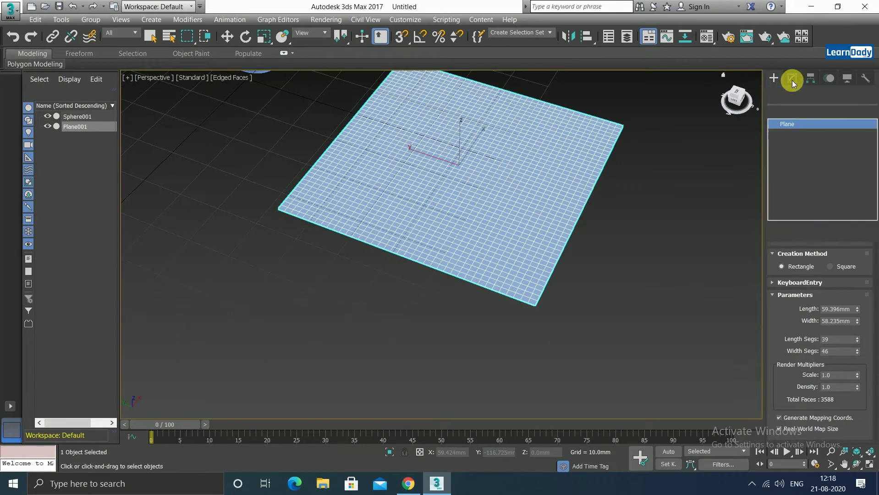
pyautogui.click(802, 111)
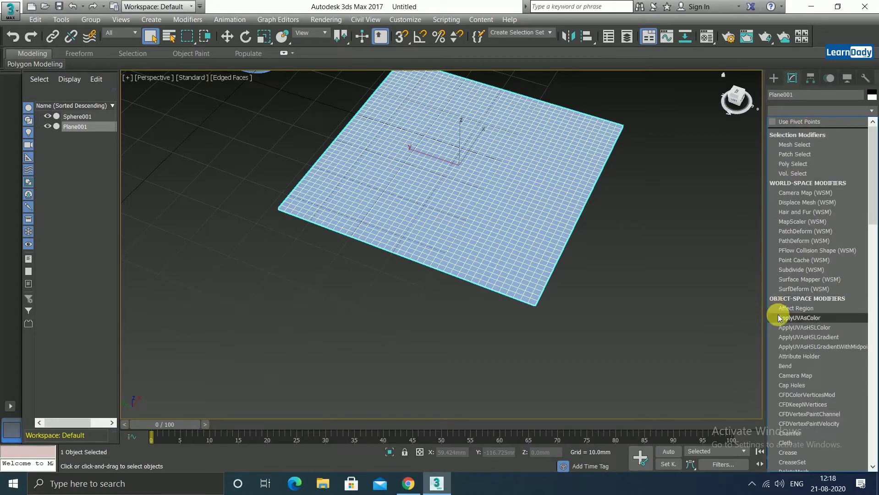
pyautogui.press('n')
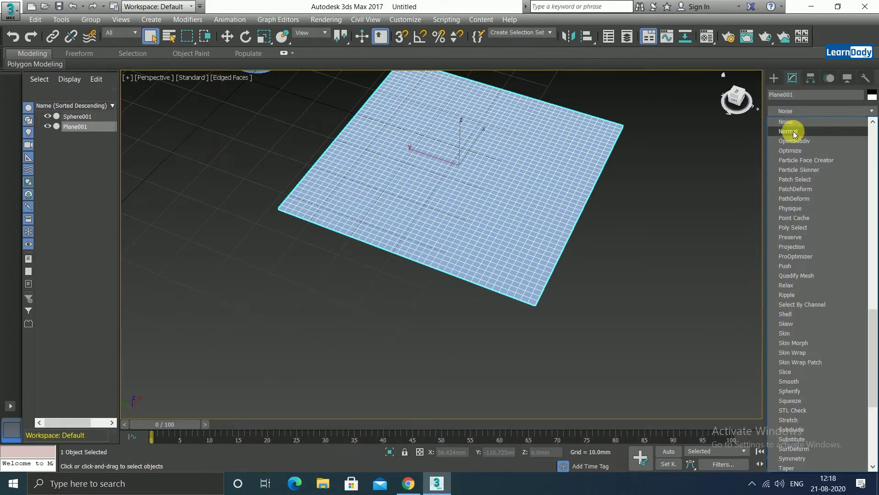
pyautogui.click(793, 121)
pyautogui.moveTo(545, 244); pyautogui.dragTo(581, 296, button='middle')
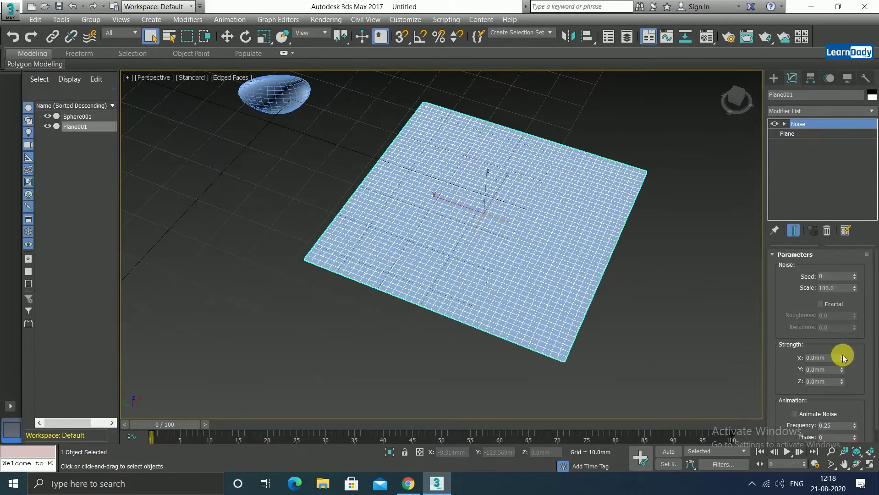
# Step: Raise the plane's Noise X, Y and Z strengths to warp the plane
pyautogui.moveTo(842, 358); pyautogui.dragTo(849, 345)
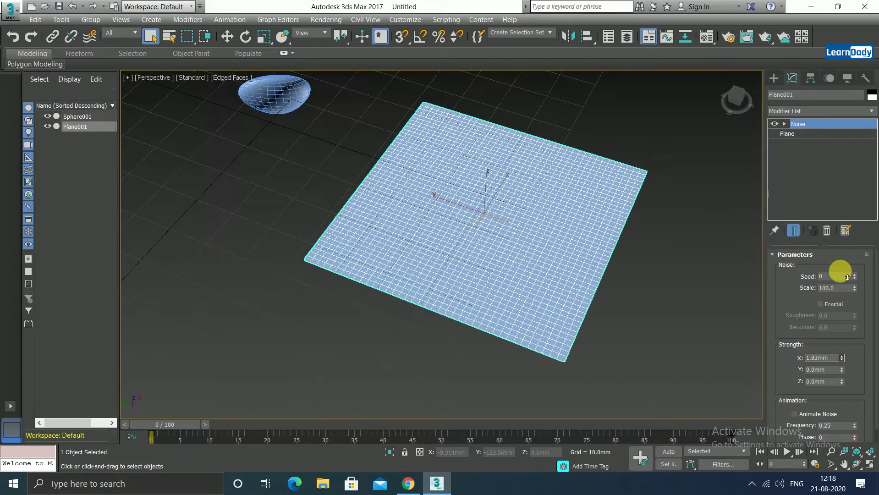
pyautogui.moveTo(843, 357)
pyautogui.mouseDown()
pyautogui.moveTo(834, 296)
pyautogui.moveTo(854, 170)
pyautogui.mouseUp()
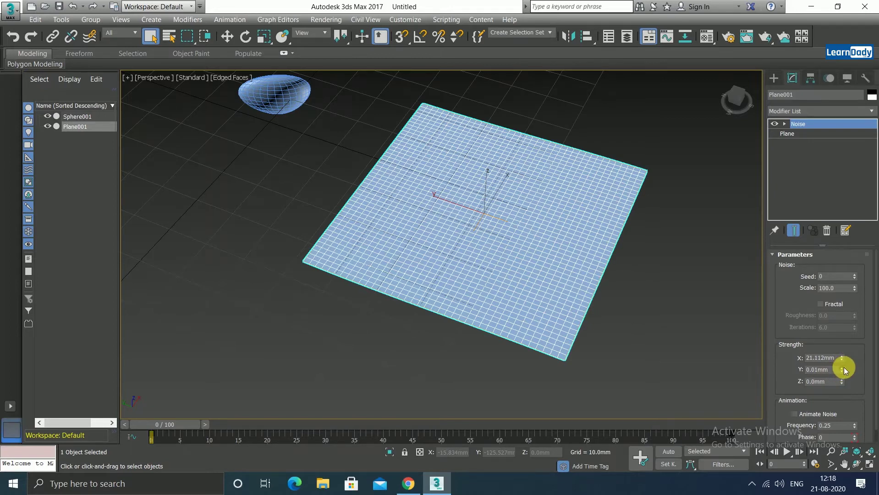
pyautogui.moveTo(845, 368)
pyautogui.mouseDown()
pyautogui.moveTo(858, 214)
pyautogui.moveTo(847, 104)
pyautogui.mouseUp()
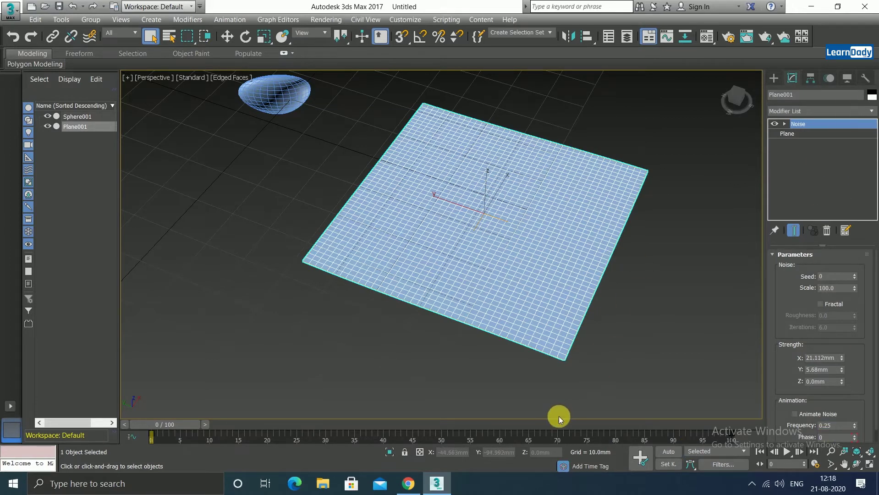
pyautogui.moveTo(567, 373)
pyautogui.keyDown('alt'); pyautogui.mouseDown(button='middle')
pyautogui.moveTo(587, 338)
pyautogui.moveTo(564, 406)
pyautogui.moveTo(568, 352)
pyautogui.mouseUp(button='middle'); pyautogui.keyUp('alt')
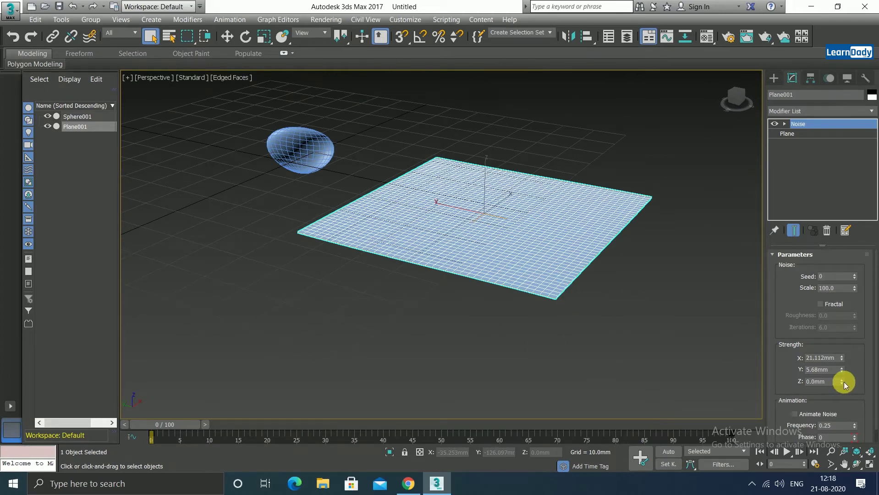
pyautogui.moveTo(842, 382)
pyautogui.mouseDown()
pyautogui.moveTo(847, 216)
pyautogui.moveTo(813, 295)
pyautogui.moveTo(848, 334)
pyautogui.mouseUp()
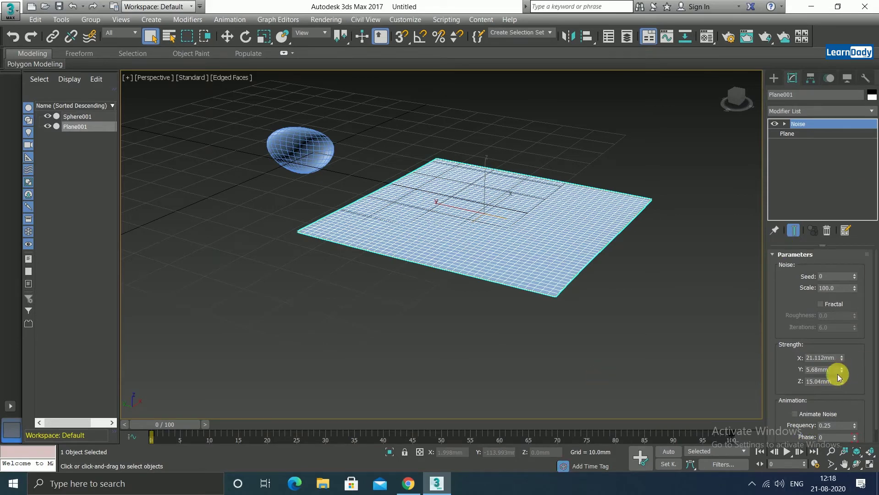
# Step: Fine-tune the plane's Noise strengths to about 51.7, 130.4 and 106.5mm
pyautogui.moveTo(842, 369); pyautogui.dragTo(829, 104)
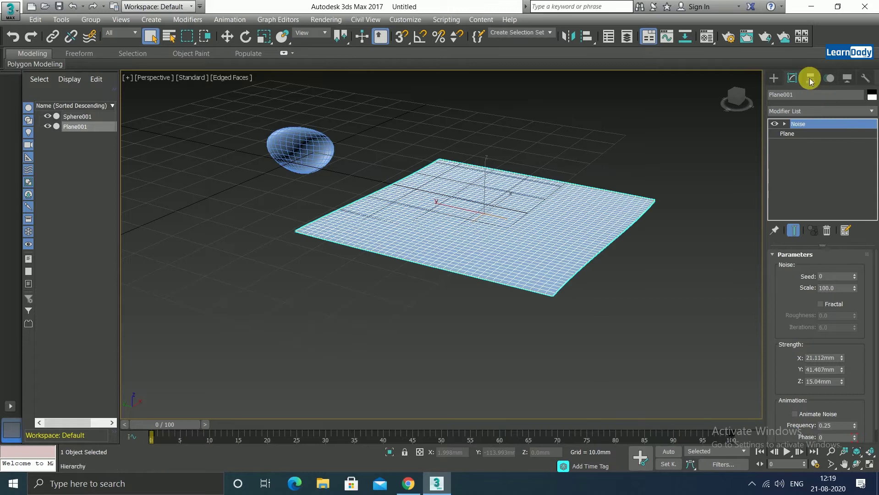
pyautogui.moveTo(829, 104); pyautogui.dragTo(840, 359)
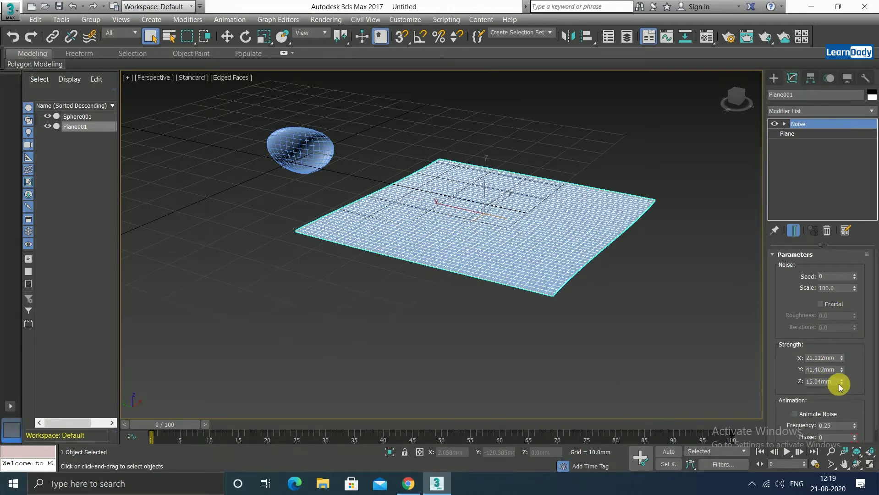
pyautogui.moveTo(841, 383); pyautogui.dragTo(847, 227)
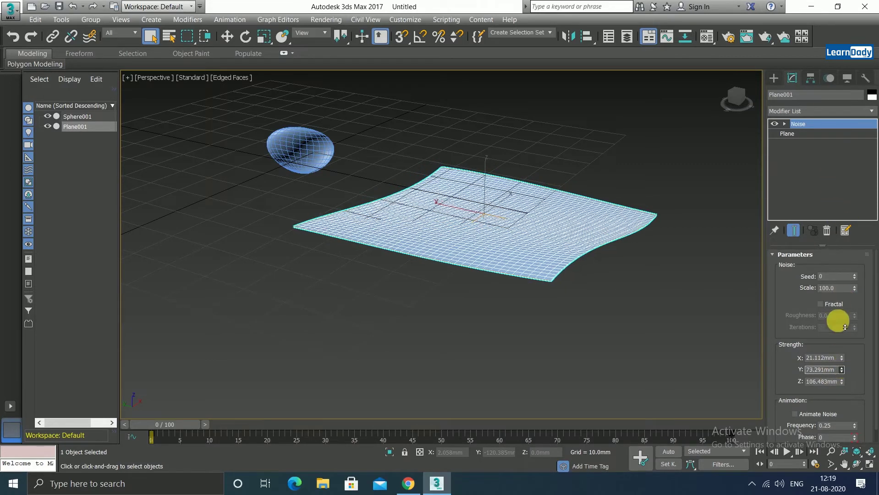
pyautogui.moveTo(844, 369); pyautogui.dragTo(839, 270)
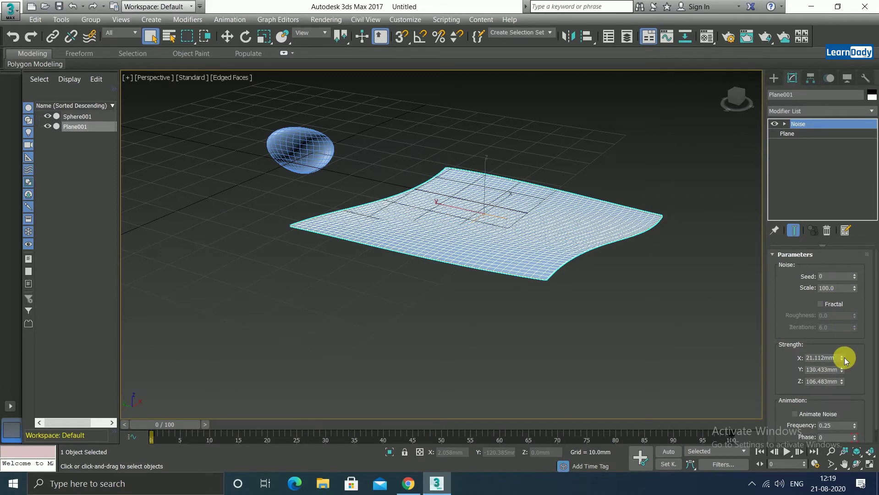
pyautogui.moveTo(842, 355); pyautogui.dragTo(839, 278)
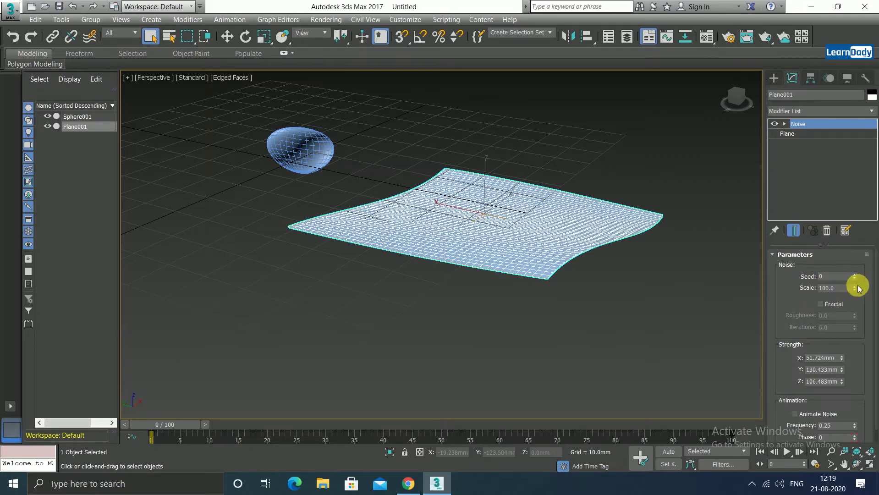
# Step: Raise the plane's Noise seed to 12 and change the scale to reshape the waves
pyautogui.click(855, 275)
pyautogui.click(855, 275)
pyautogui.click(856, 275)
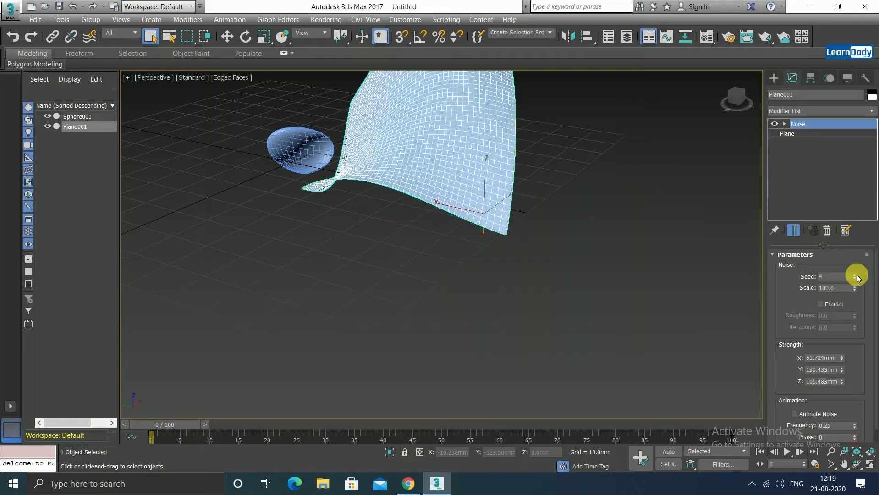
pyautogui.click(855, 275)
pyautogui.click(855, 275)
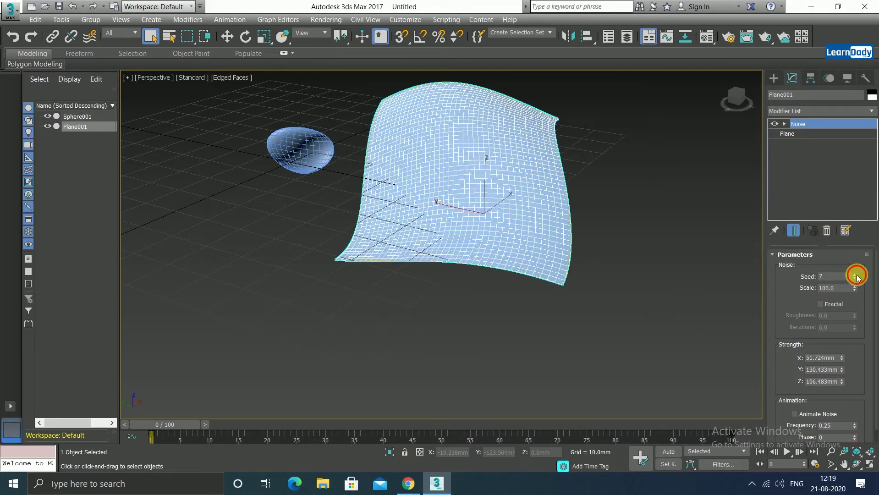
pyautogui.click(855, 275)
pyautogui.click(855, 275)
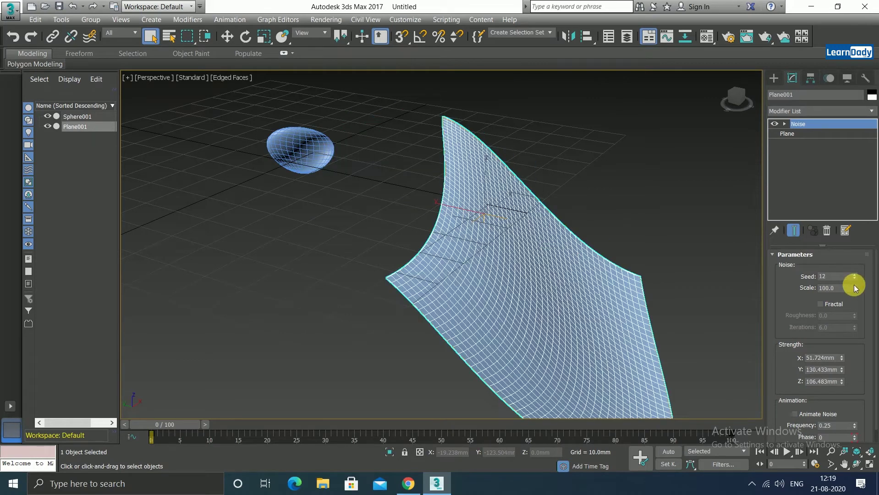
pyautogui.moveTo(856, 288)
pyautogui.mouseDown()
pyautogui.moveTo(857, 200)
pyautogui.moveTo(846, 173)
pyautogui.moveTo(858, 289)
pyautogui.moveTo(871, 314)
pyautogui.moveTo(862, 320)
pyautogui.mouseUp()
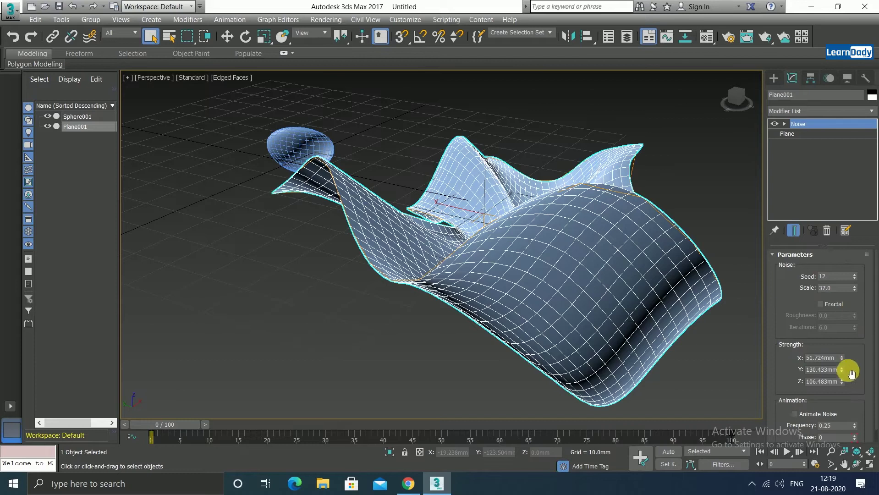
# Step: Retune strengths to 27.931, 32.53 and 11.713mm and lower the scale to 17.39
pyautogui.moveTo(841, 370); pyautogui.dragTo(844, 440)
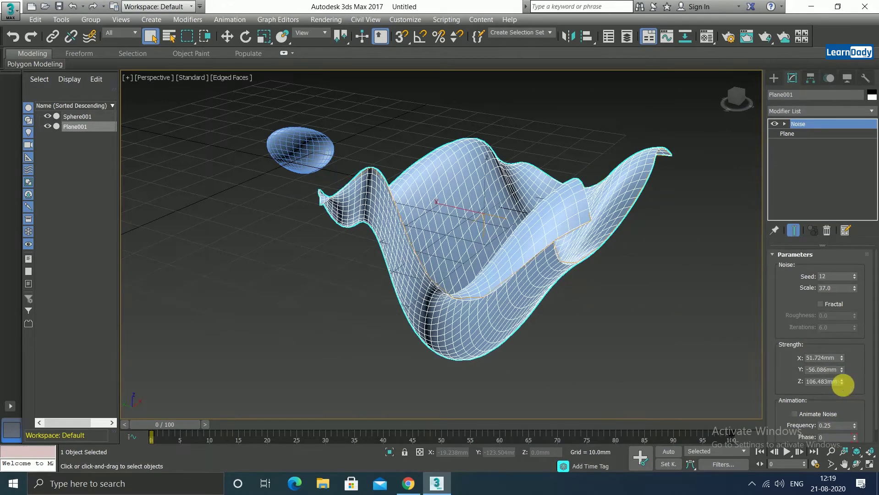
pyautogui.moveTo(842, 384); pyautogui.dragTo(851, 433)
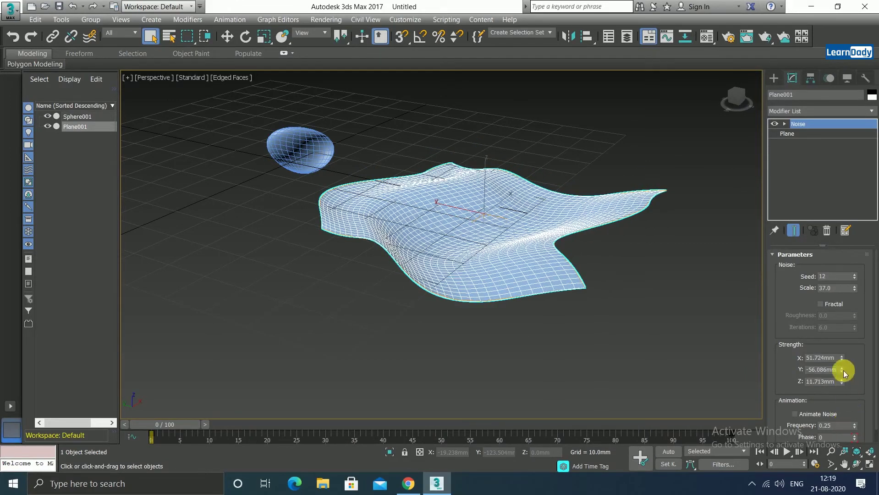
pyautogui.moveTo(842, 369)
pyautogui.mouseDown()
pyautogui.moveTo(840, 298)
pyautogui.moveTo(849, 302)
pyautogui.moveTo(840, 291)
pyautogui.mouseUp()
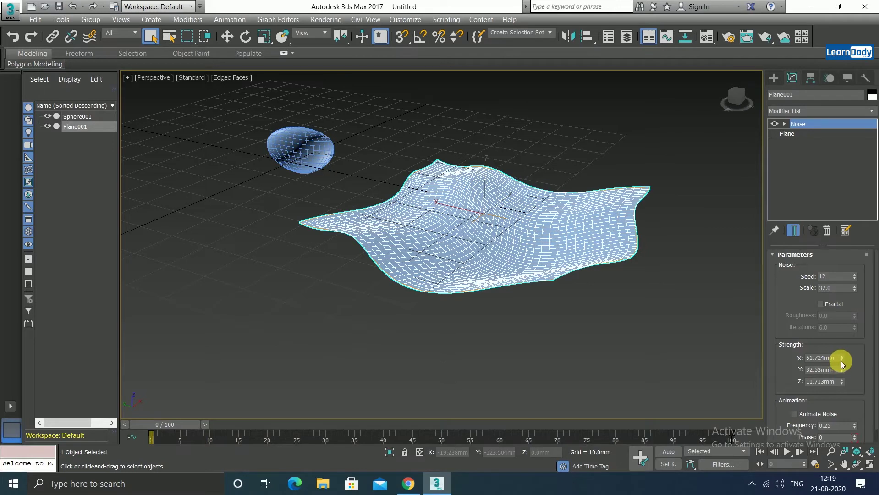
pyautogui.moveTo(840, 360)
pyautogui.mouseDown()
pyautogui.moveTo(836, 384)
pyautogui.moveTo(825, 382)
pyautogui.mouseUp()
pyautogui.scroll(3, 579, 237)
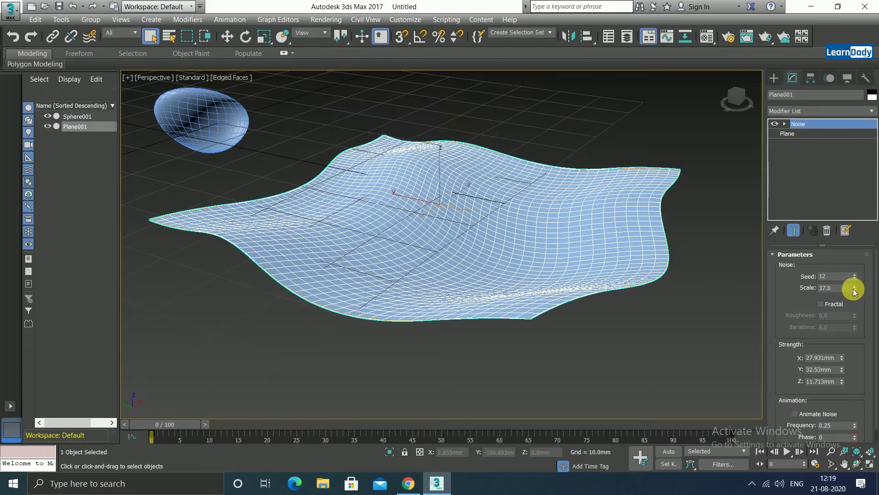
pyautogui.moveTo(854, 292)
pyautogui.mouseDown()
pyautogui.moveTo(858, 325)
pyautogui.moveTo(856, 313)
pyautogui.mouseUp()
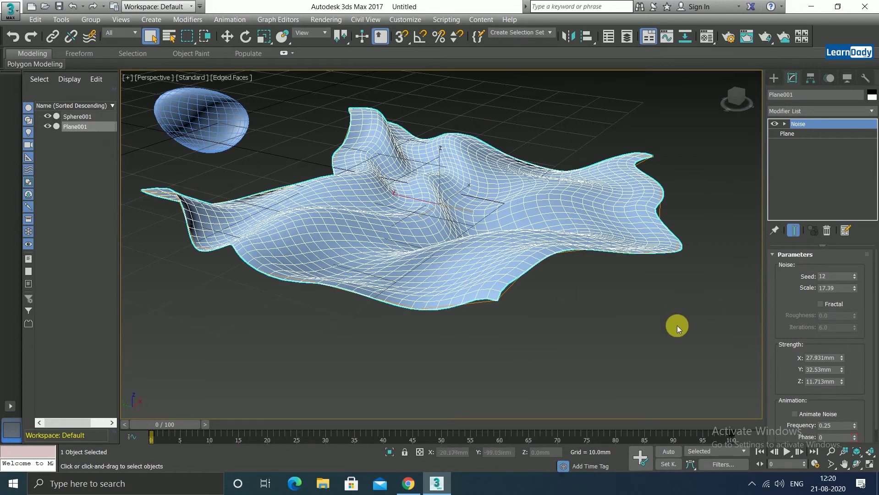
# Step: Lower Plane001's noise Strength Y to -2.602mm for shallower, softer waves
pyautogui.click(615, 316)
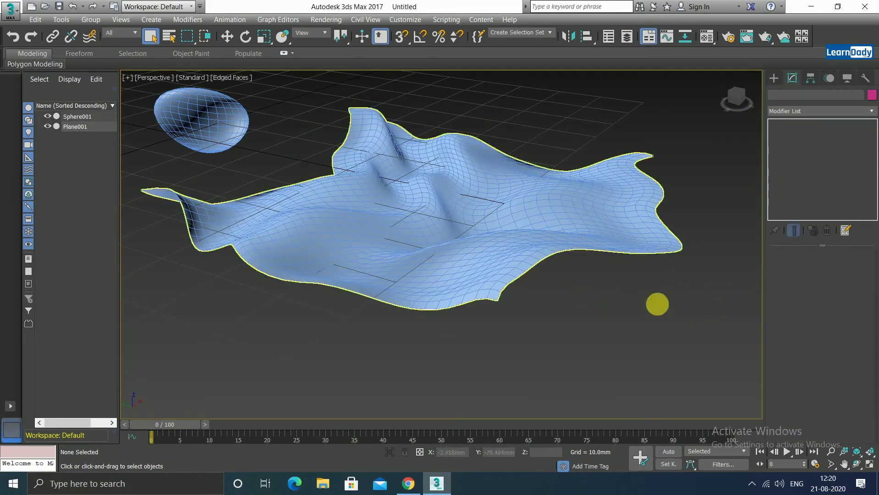
pyautogui.moveTo(643, 333)
pyautogui.keyDown('alt'); pyautogui.mouseDown(button='middle')
pyautogui.moveTo(608, 358)
pyautogui.moveTo(651, 347)
pyautogui.moveTo(676, 359)
pyautogui.moveTo(663, 367)
pyautogui.moveTo(619, 340)
pyautogui.moveTo(618, 296)
pyautogui.moveTo(637, 261)
pyautogui.moveTo(634, 298)
pyautogui.moveTo(556, 313)
pyautogui.moveTo(588, 261)
pyautogui.mouseUp(button='middle'); pyautogui.keyUp('alt')
pyautogui.scroll(-5, 659, 286)
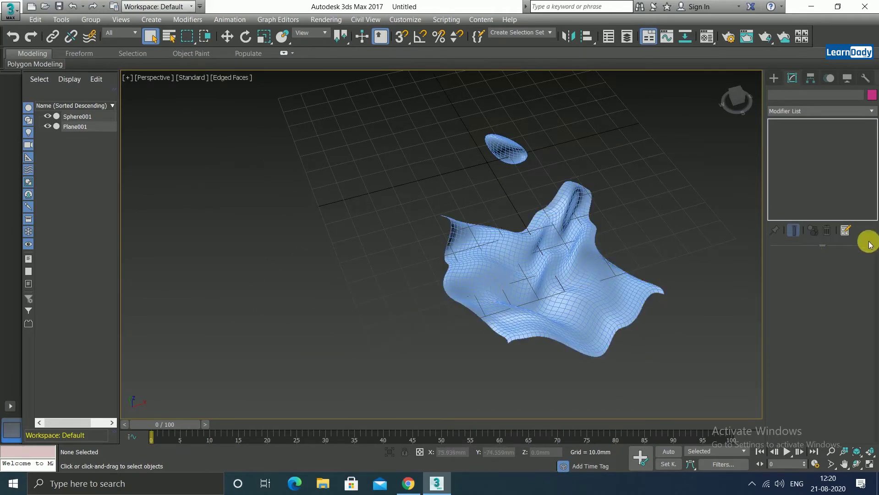
pyautogui.click(586, 321)
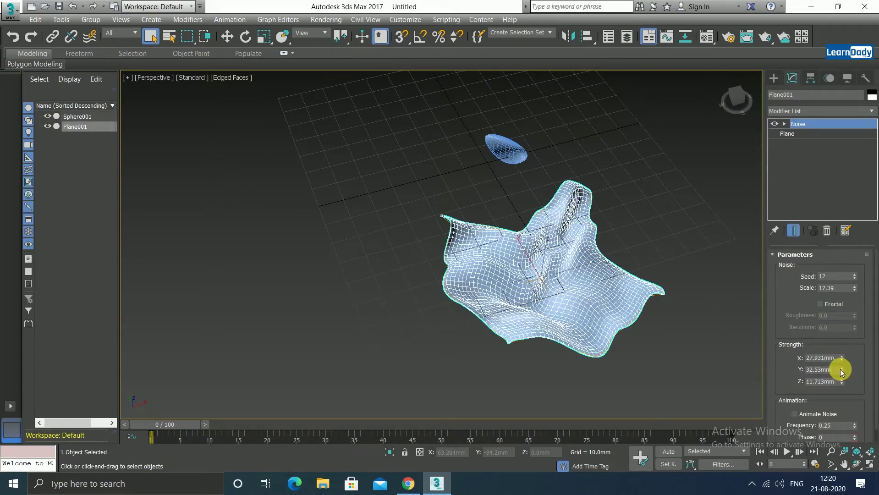
pyautogui.moveTo(842, 371)
pyautogui.mouseDown()
pyautogui.moveTo(823, 383)
pyautogui.moveTo(820, 396)
pyautogui.moveTo(781, 398)
pyautogui.moveTo(777, 418)
pyautogui.moveTo(760, 427)
pyautogui.mouseUp()
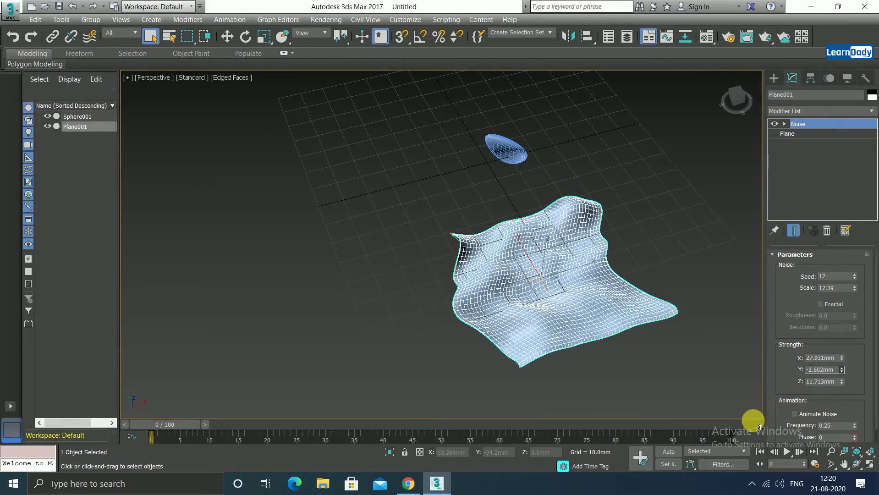
pyautogui.moveTo(590, 324); pyautogui.dragTo(573, 263, button='middle')
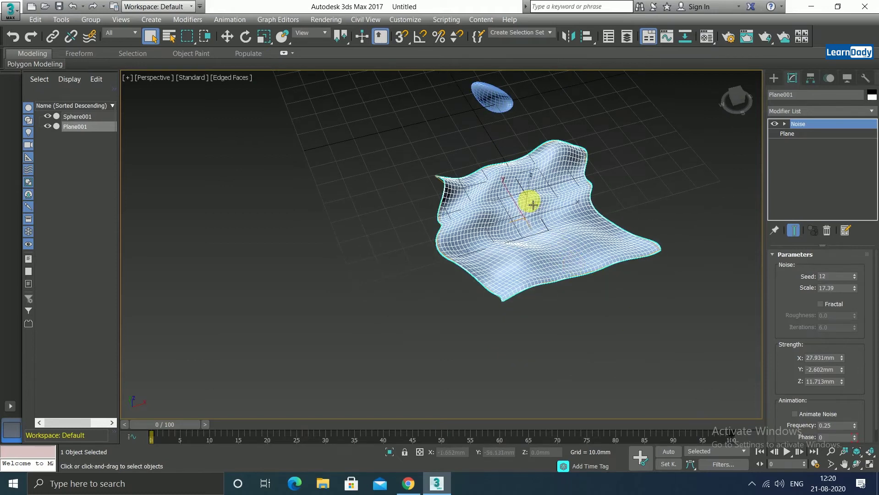
pyautogui.moveTo(607, 318)
pyautogui.mouseDown(button='middle')
pyautogui.moveTo(526, 310)
pyautogui.moveTo(537, 309)
pyautogui.moveTo(502, 320)
pyautogui.moveTo(425, 313)
pyautogui.moveTo(555, 310)
pyautogui.moveTo(475, 353)
pyautogui.moveTo(400, 279)
pyautogui.mouseUp(button='middle')
# Step: Rotate Plane001 exactly 90° about X so the wavy sheet stands upright
pyautogui.rightClick(503, 190)
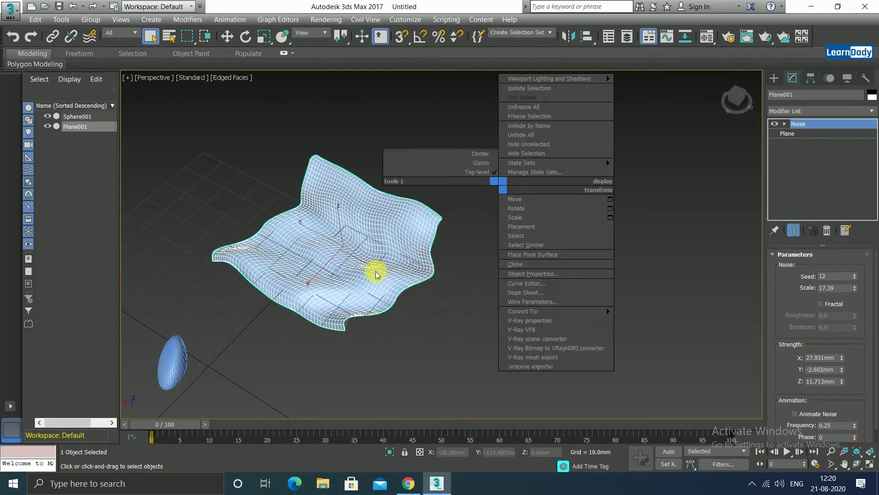
pyautogui.click(246, 38)
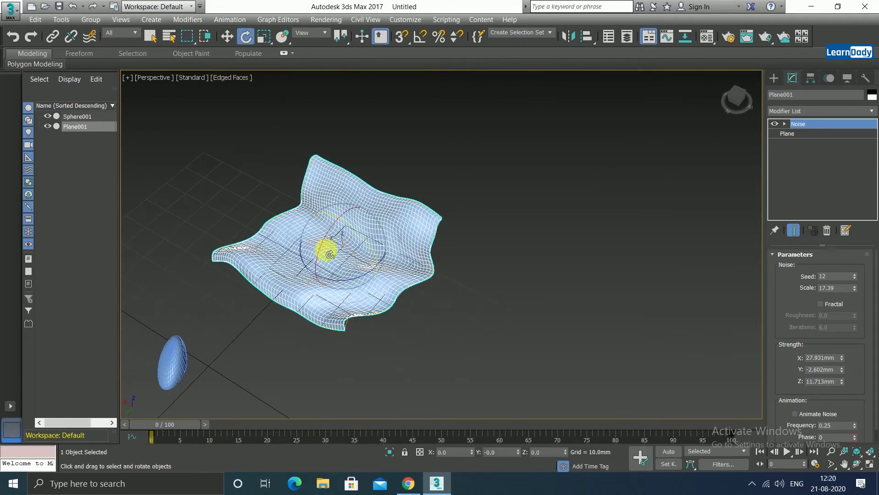
pyautogui.moveTo(323, 254); pyautogui.dragTo(398, 196)
pyautogui.doubleClick(452, 453)
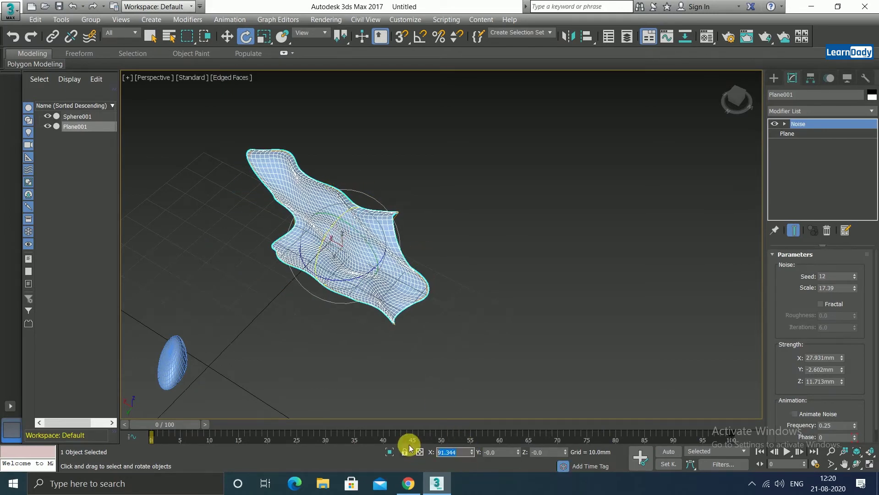
pyautogui.write('90')
pyautogui.press('Return')
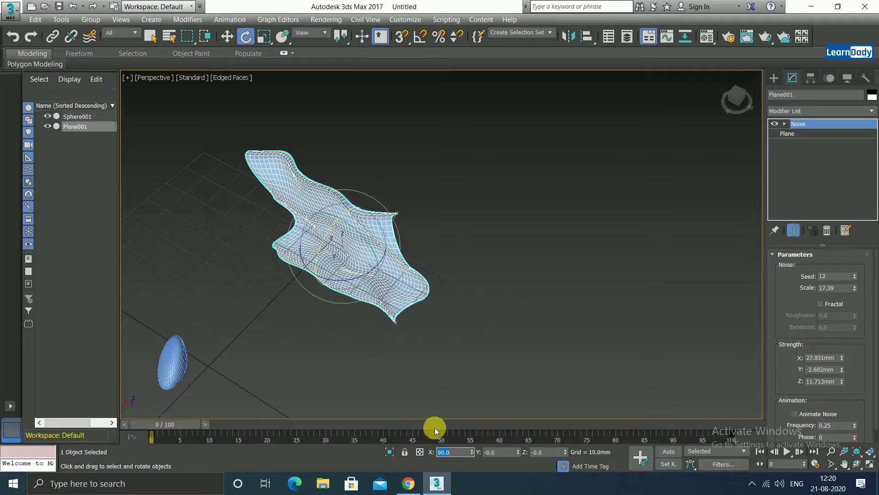
pyautogui.click(477, 258)
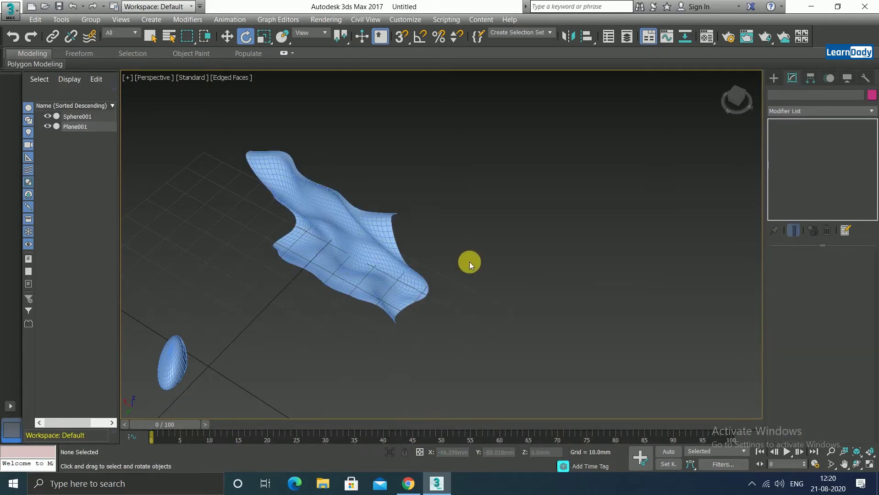
# Step: Create Cylinder001, radius 4.202mm and height 10.925mm, at the plane's upper end
pyautogui.click(775, 78)
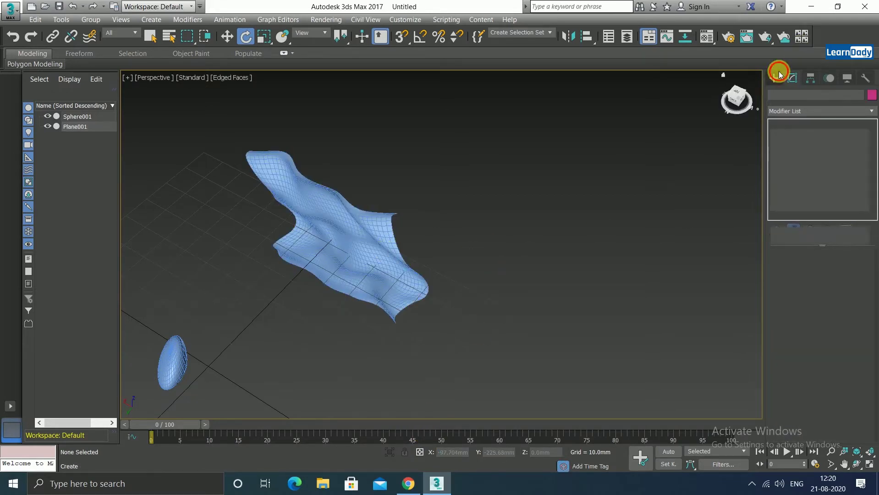
pyautogui.click(809, 157)
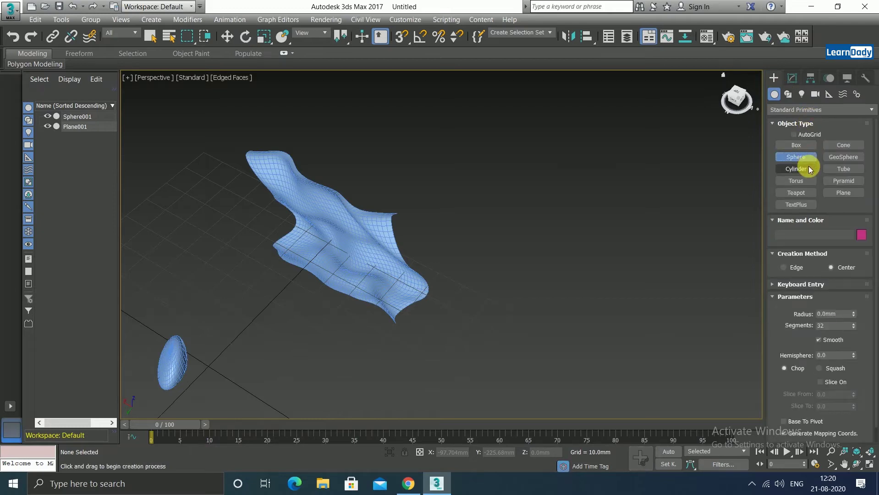
pyautogui.click(803, 170)
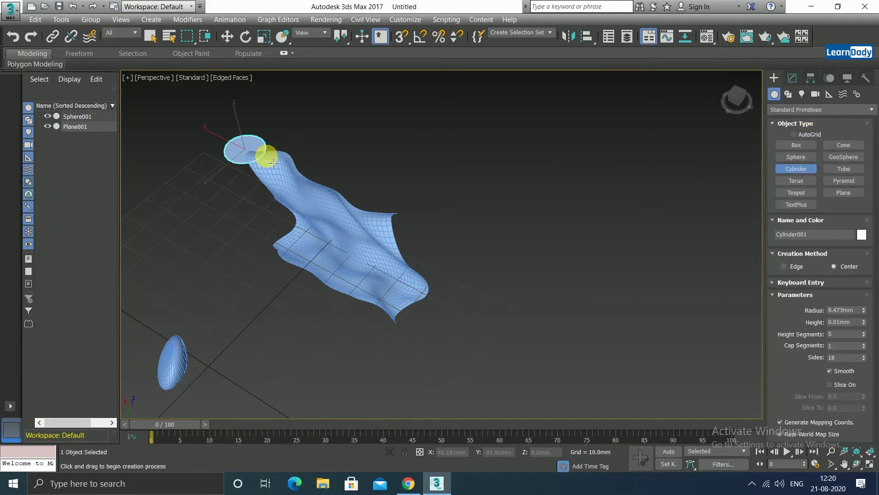
pyautogui.moveTo(251, 156); pyautogui.dragTo(252, 164)
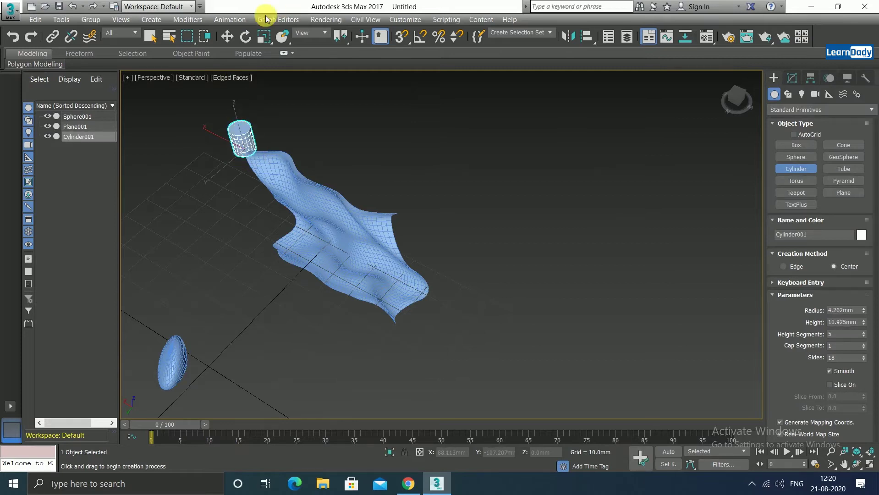
pyautogui.click(246, 37)
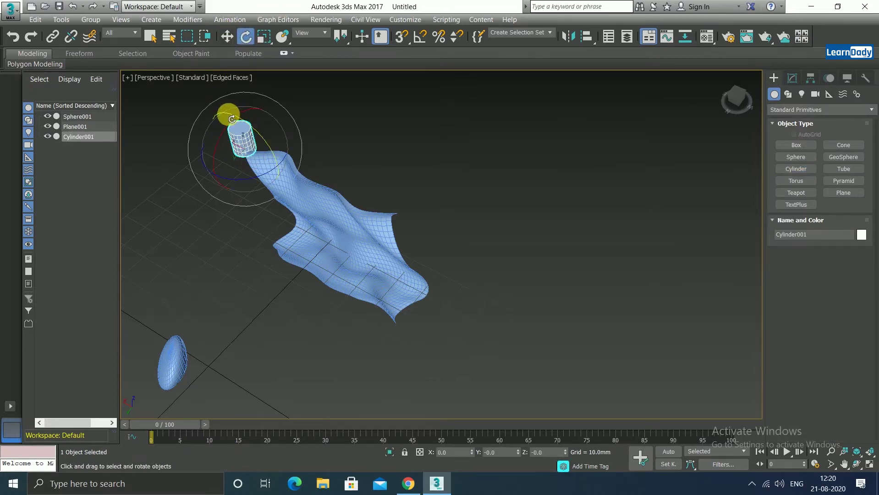
# Step: Rotate the cylinder -90° about Y so it lies on its side
pyautogui.moveTo(232, 119)
pyautogui.mouseDown()
pyautogui.moveTo(285, 141)
pyautogui.moveTo(300, 161)
pyautogui.mouseUp()
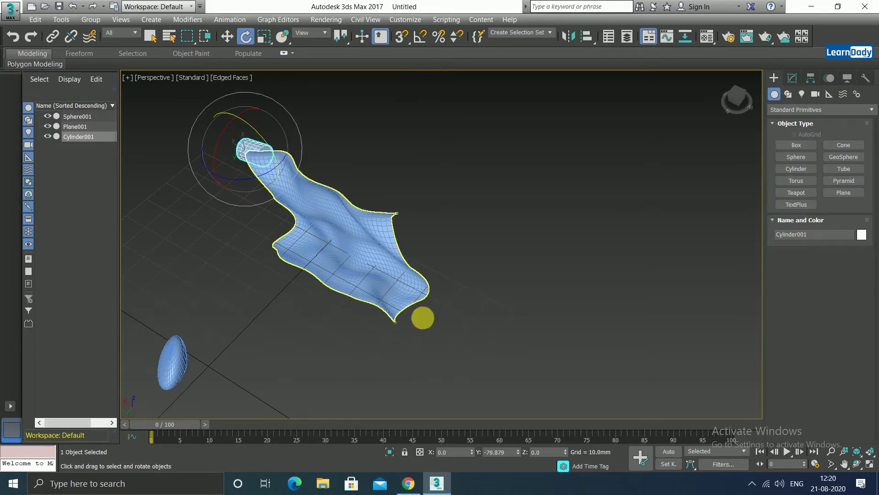
pyautogui.click(499, 452)
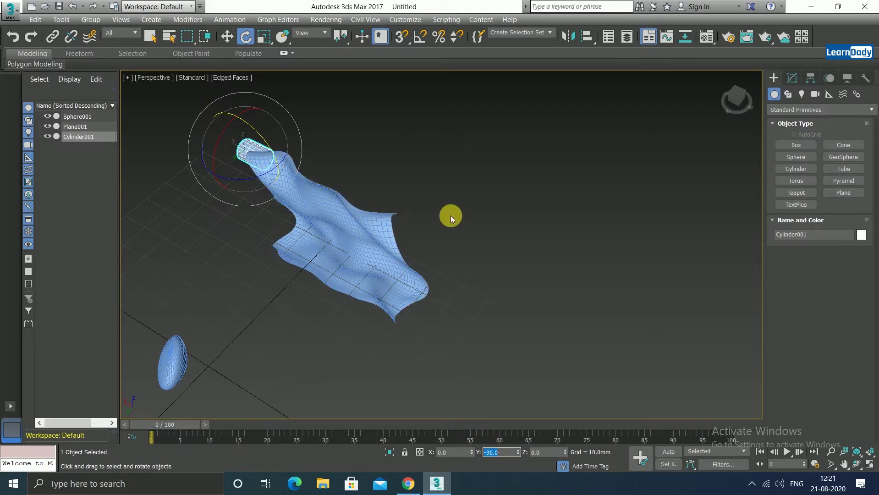
pyautogui.click(150, 36)
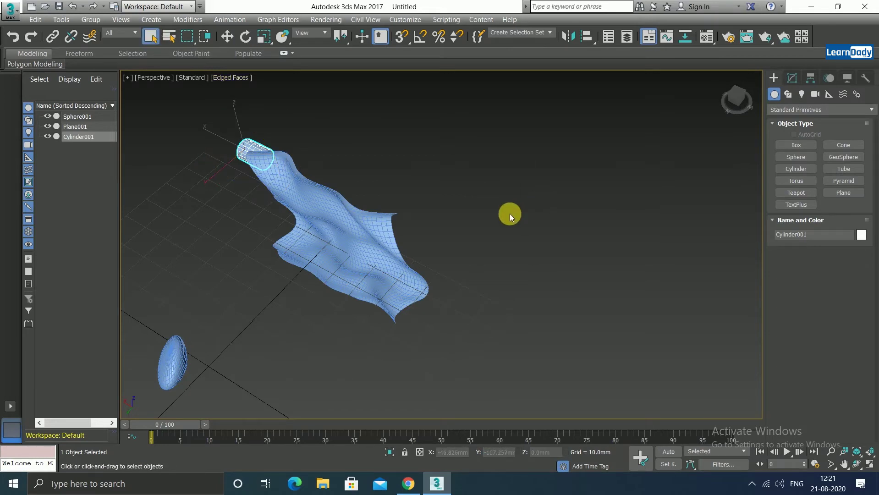
# Step: Move the cylinder up to the wavy plane's top edge, at Z 35.128mm
pyautogui.keyDown('alt'); pyautogui.moveTo(516, 221); pyautogui.dragTo(254, 165, button='middle'); pyautogui.keyUp('alt')
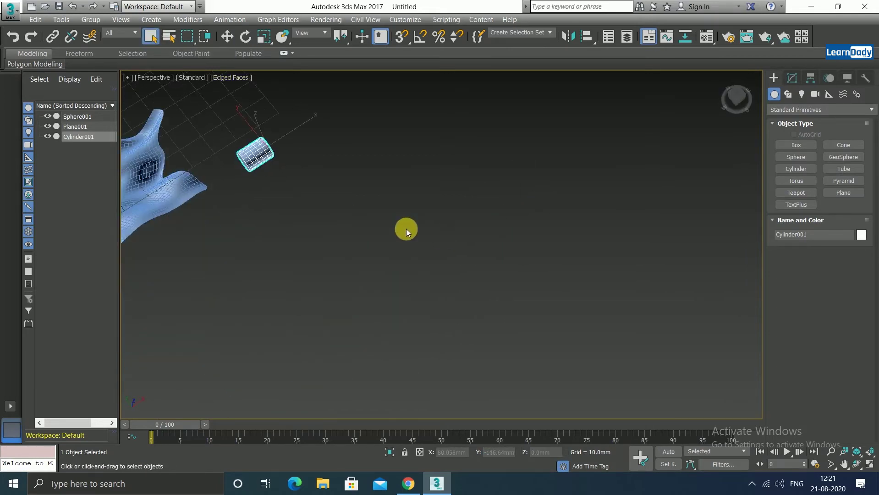
pyautogui.moveTo(314, 204); pyautogui.dragTo(406, 192, button='middle')
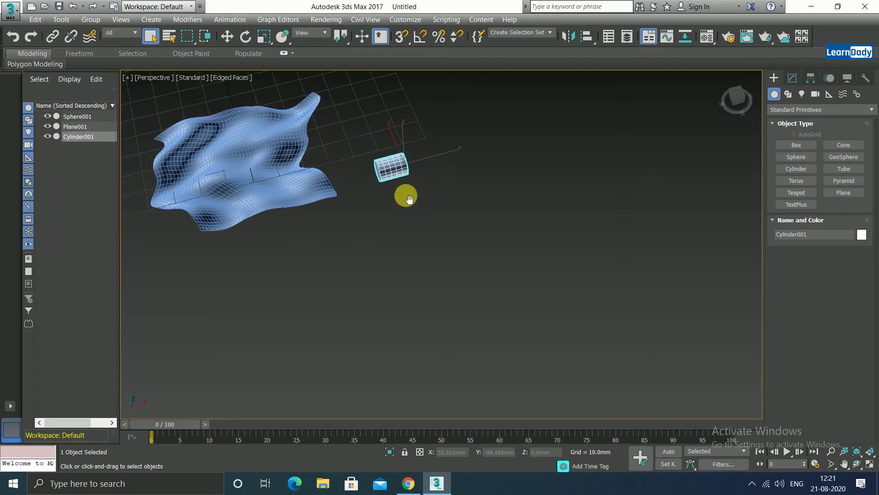
pyautogui.click(227, 36)
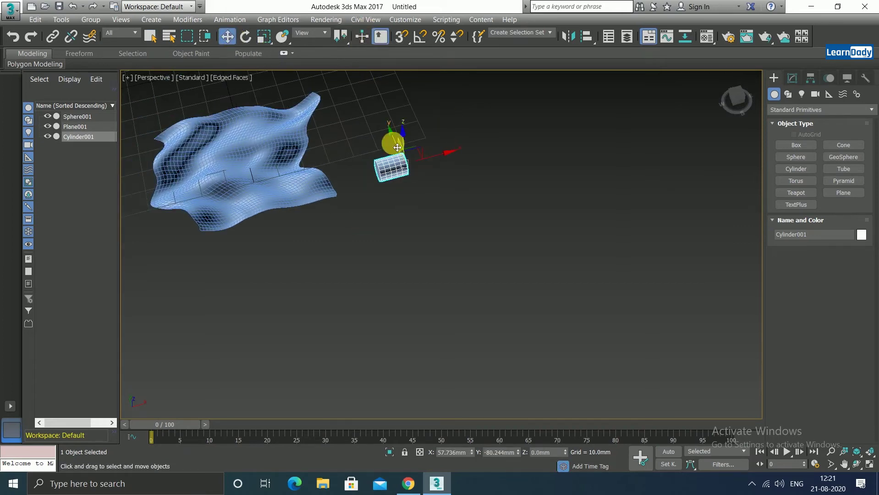
pyautogui.moveTo(401, 145); pyautogui.dragTo(368, 70)
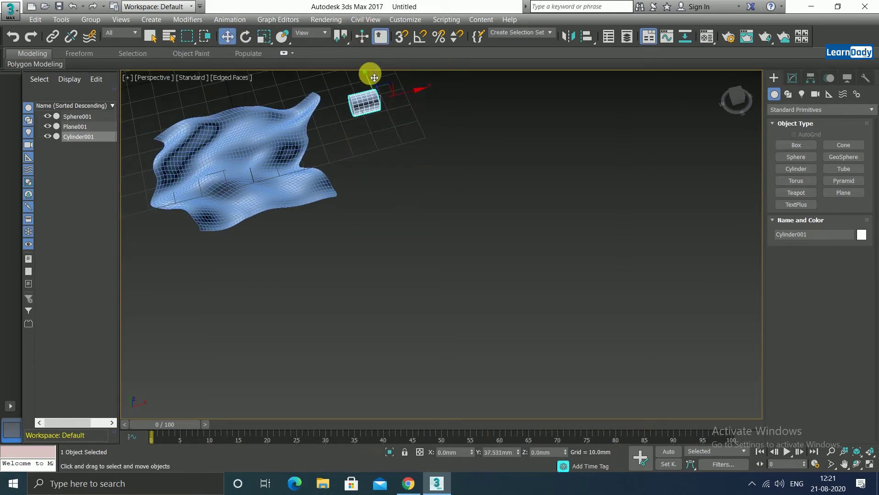
pyautogui.moveTo(402, 84); pyautogui.dragTo(381, 90)
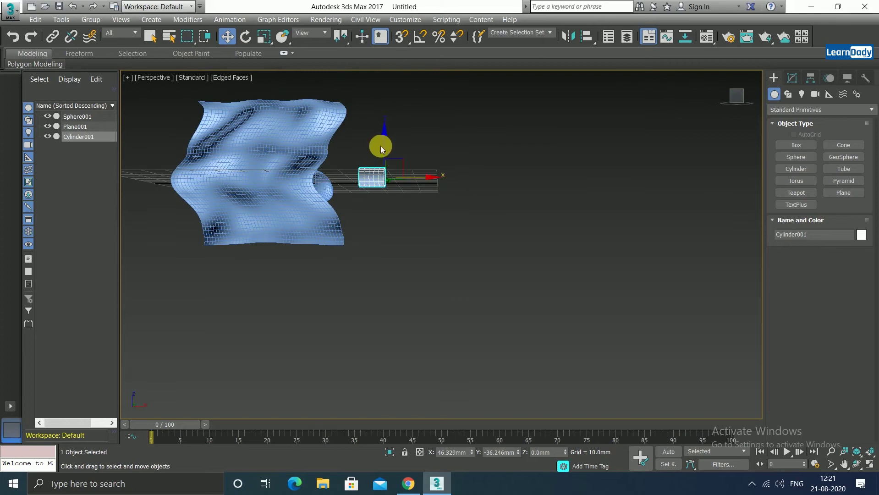
pyautogui.moveTo(381, 145); pyautogui.dragTo(377, 70)
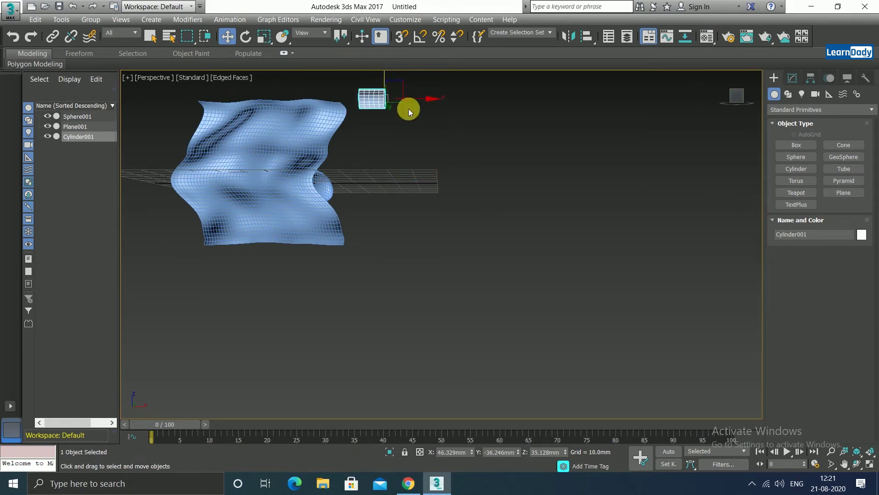
pyautogui.moveTo(415, 102); pyautogui.dragTo(385, 100)
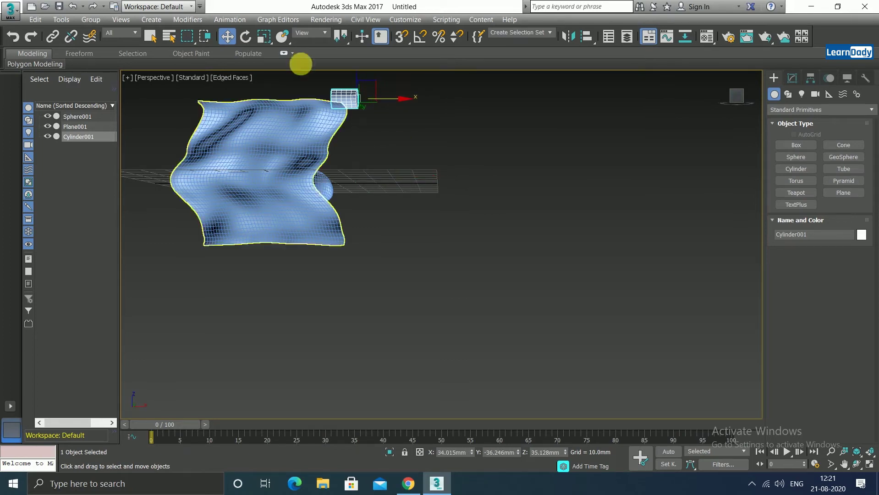
pyautogui.click(793, 79)
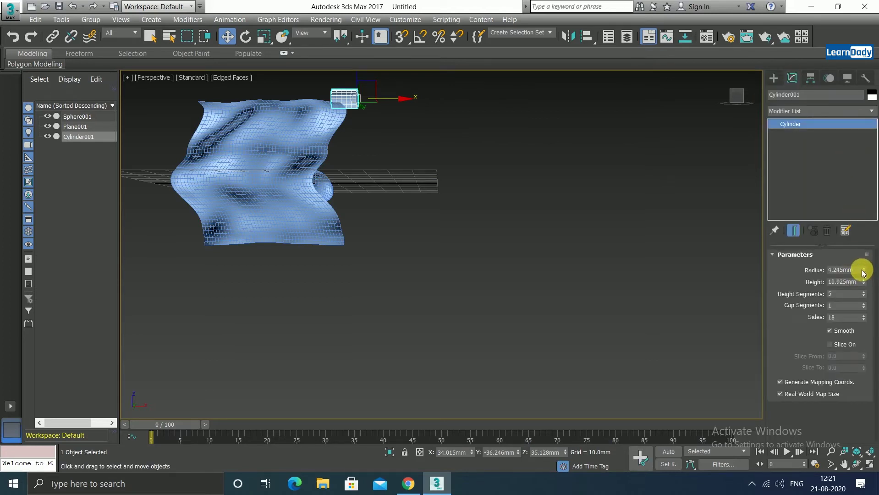
# Step: Resize Cylinder001 to radius 3.351mm and height 73.31mm, forming a long rod
pyautogui.moveTo(864, 273); pyautogui.dragTo(866, 278)
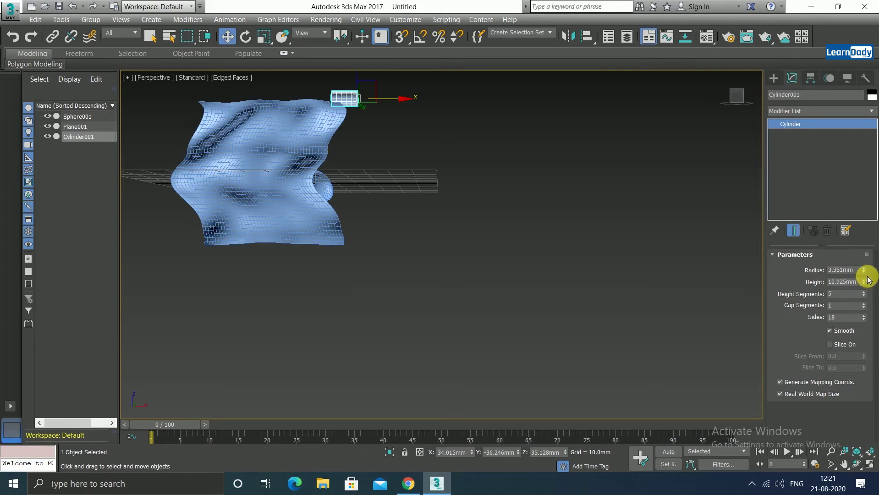
pyautogui.moveTo(864, 281)
pyautogui.mouseDown()
pyautogui.moveTo(809, 107)
pyautogui.moveTo(739, 48)
pyautogui.moveTo(691, 30)
pyautogui.mouseUp()
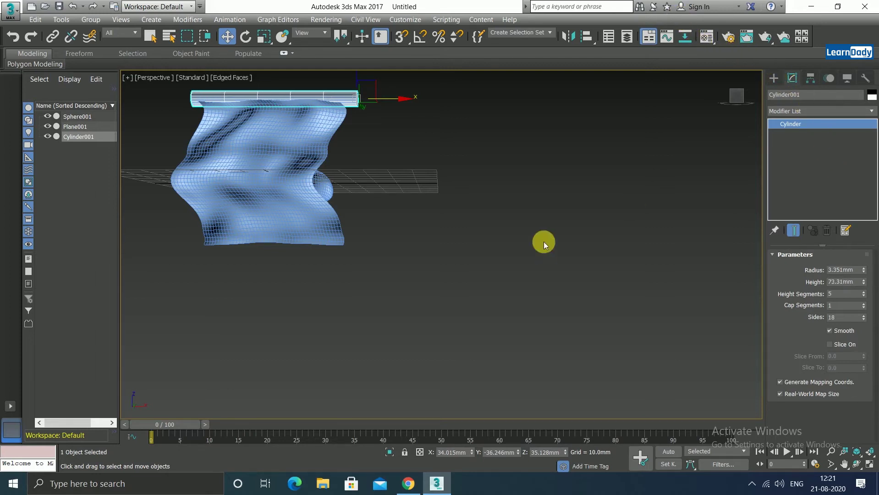
pyautogui.click(453, 258)
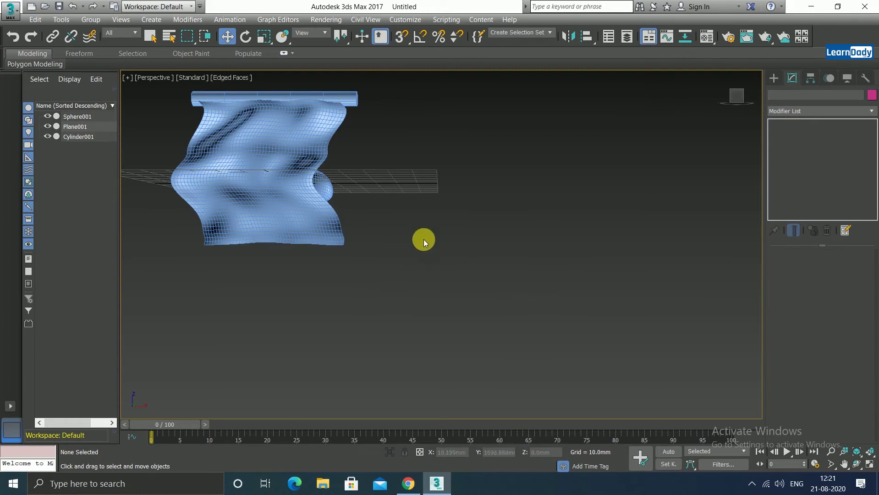
# Step: Move the cylinder rod onto the cloth's top edge
pyautogui.scroll(-3, 449, 264)
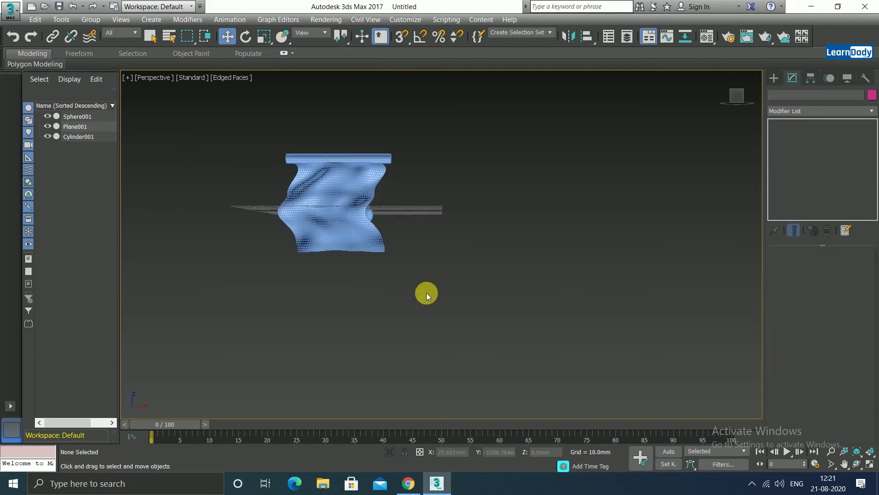
pyautogui.moveTo(402, 261)
pyautogui.keyDown('alt'); pyautogui.mouseDown(button='middle')
pyautogui.moveTo(510, 319)
pyautogui.moveTo(533, 320)
pyautogui.moveTo(461, 365)
pyautogui.moveTo(514, 384)
pyautogui.moveTo(504, 362)
pyautogui.mouseUp(button='middle'); pyautogui.keyUp('alt')
pyautogui.click(481, 235)
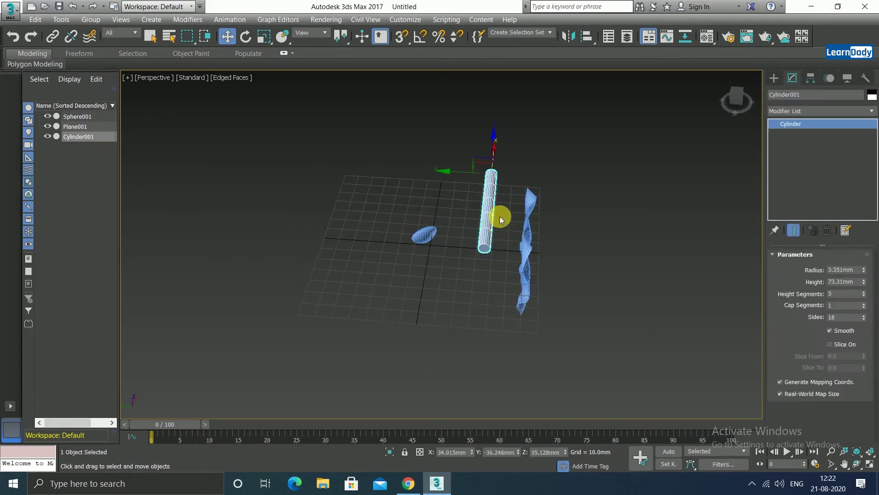
pyautogui.moveTo(460, 170)
pyautogui.mouseDown()
pyautogui.moveTo(504, 179)
pyautogui.moveTo(497, 177)
pyautogui.mouseUp()
pyautogui.moveTo(742, 306)
pyautogui.keyDown('alt'); pyautogui.mouseDown(button='middle')
pyautogui.moveTo(661, 285)
pyautogui.moveTo(640, 248)
pyautogui.mouseUp(button='middle'); pyautogui.keyUp('alt')
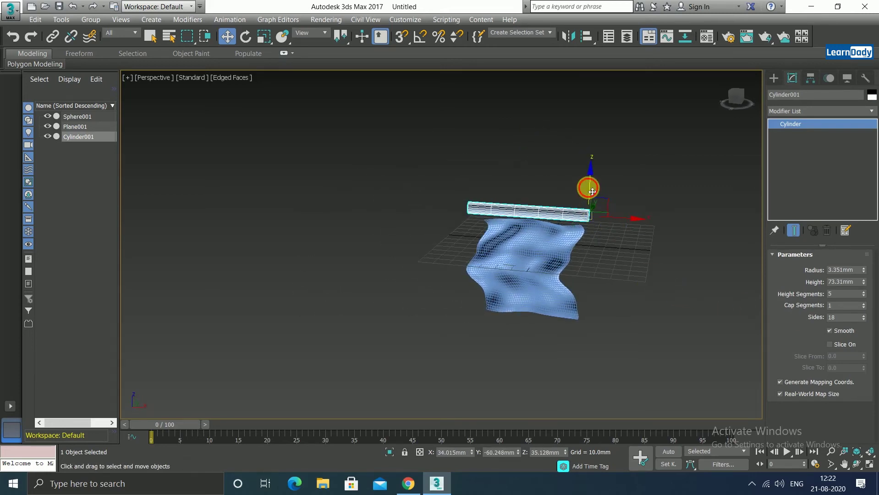
pyautogui.moveTo(589, 185); pyautogui.dragTo(581, 196)
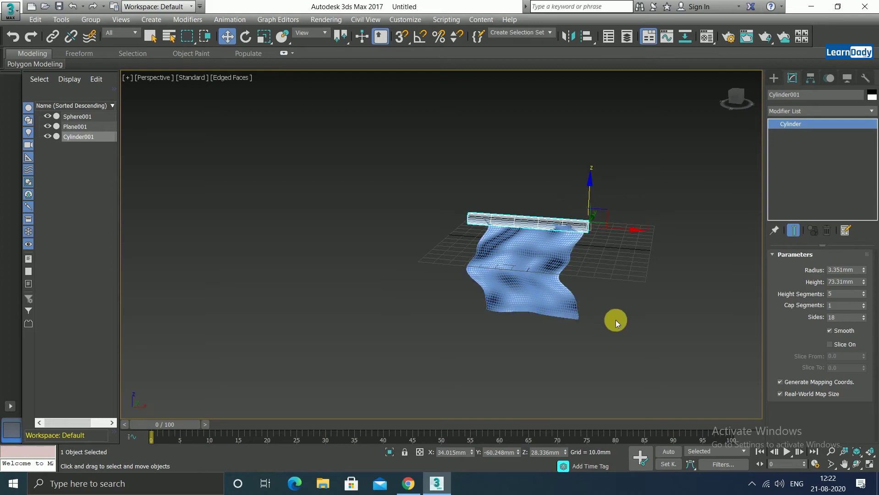
pyautogui.moveTo(615, 320)
pyautogui.keyDown('alt'); pyautogui.mouseDown(button='middle')
pyautogui.moveTo(635, 307)
pyautogui.moveTo(504, 300)
pyautogui.mouseUp(button='middle'); pyautogui.keyUp('alt')
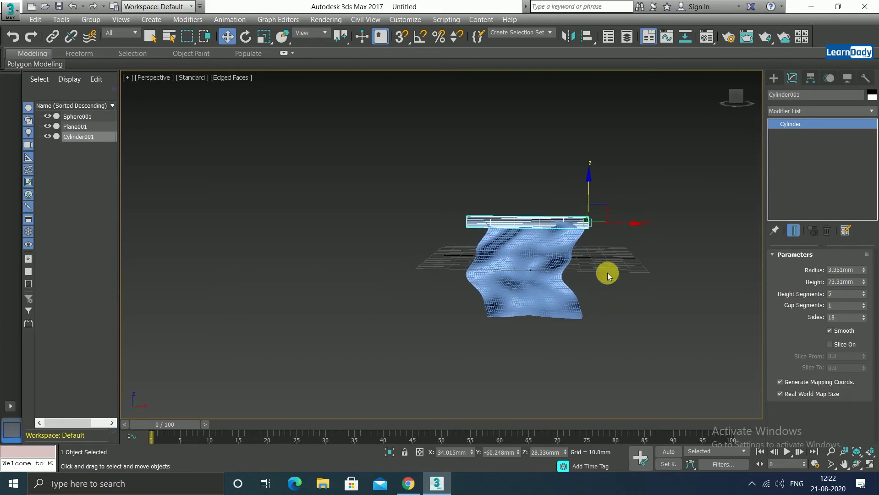
pyautogui.click(534, 369)
# Step: Raise both the cloth and rod about 30.7mm above the grid
pyautogui.keyDown('alt'); pyautogui.moveTo(522, 347); pyautogui.dragTo(582, 369, button='middle'); pyautogui.keyUp('alt')
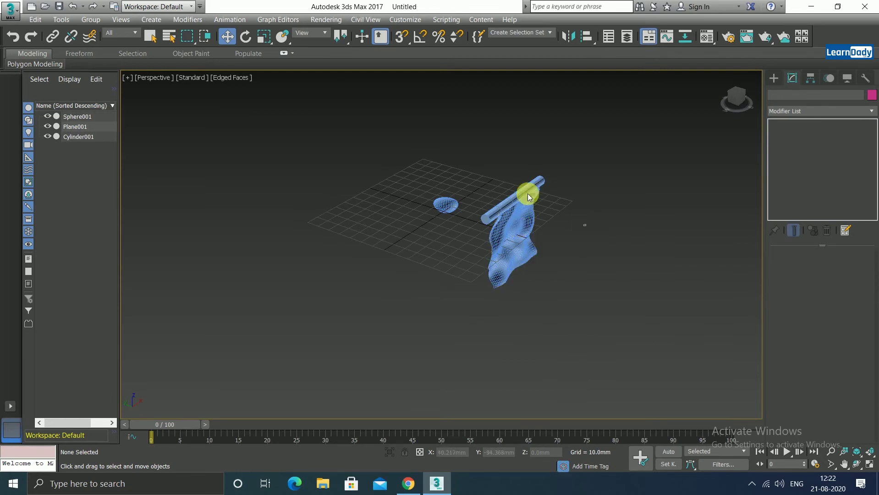
pyautogui.moveTo(513, 173); pyautogui.dragTo(511, 169)
pyautogui.moveTo(569, 333); pyautogui.dragTo(593, 328)
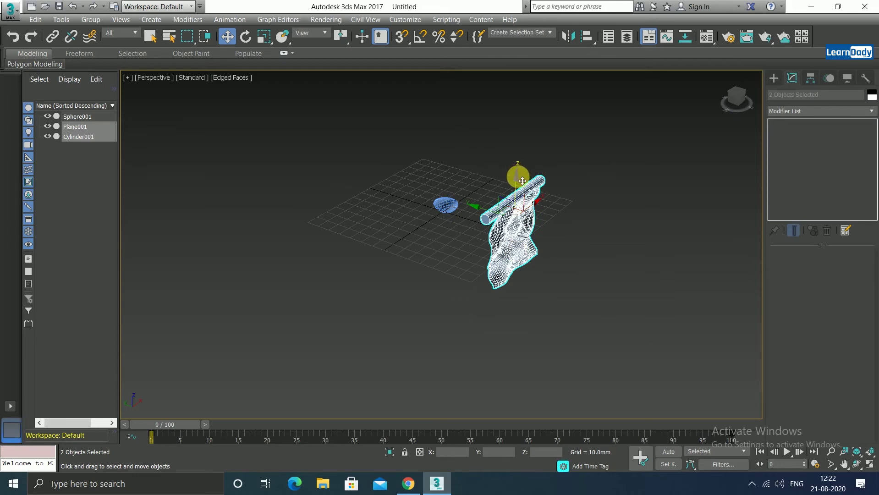
pyautogui.moveTo(523, 181); pyautogui.dragTo(515, 137)
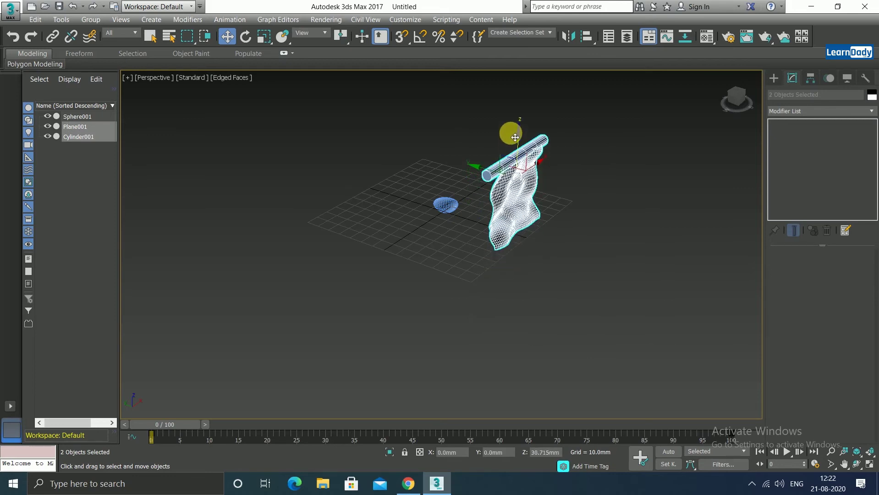
pyautogui.click(585, 247)
pyautogui.keyDown('alt'); pyautogui.moveTo(617, 234); pyautogui.dragTo(545, 220, button='middle'); pyautogui.keyUp('alt')
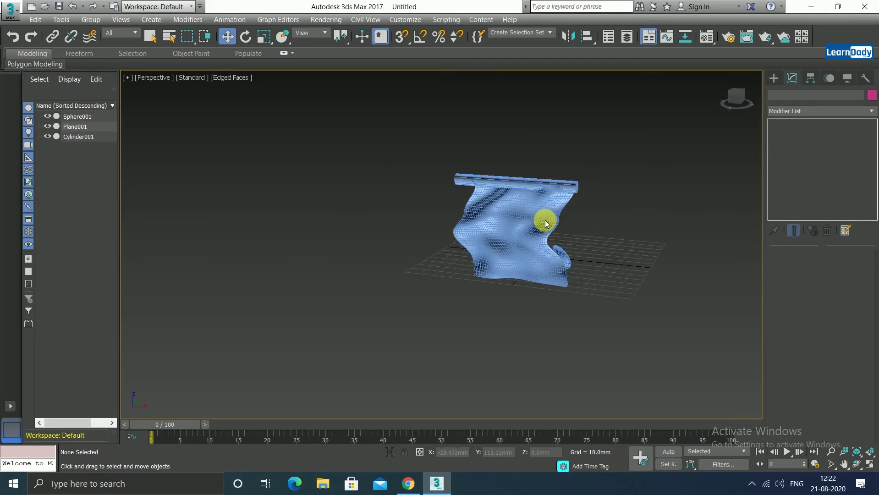
pyautogui.moveTo(634, 296)
pyautogui.keyDown('alt'); pyautogui.mouseDown(button='middle')
pyautogui.moveTo(708, 308)
pyautogui.moveTo(527, 236)
pyautogui.mouseUp(button='middle'); pyautogui.keyUp('alt')
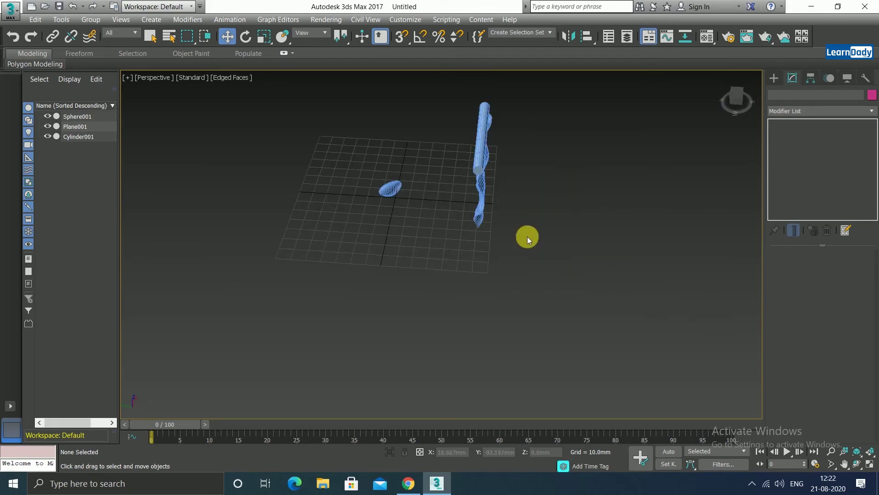
# Step: Create Box001, about 90.97 × 66.713 × 12.847mm, in front of the grid
pyautogui.click(773, 77)
pyautogui.click(796, 145)
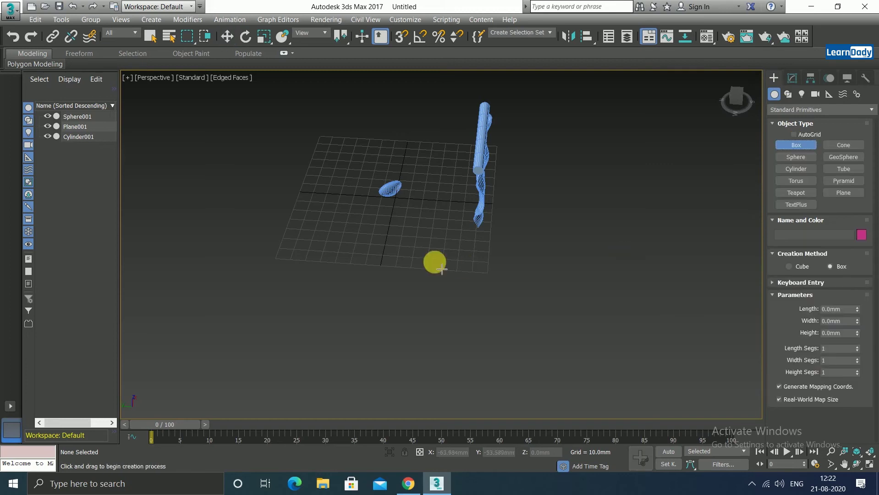
pyautogui.moveTo(379, 249)
pyautogui.mouseDown()
pyautogui.moveTo(412, 275)
pyautogui.moveTo(523, 309)
pyautogui.moveTo(504, 308)
pyautogui.moveTo(492, 329)
pyautogui.moveTo(519, 344)
pyautogui.moveTo(514, 336)
pyautogui.mouseUp()
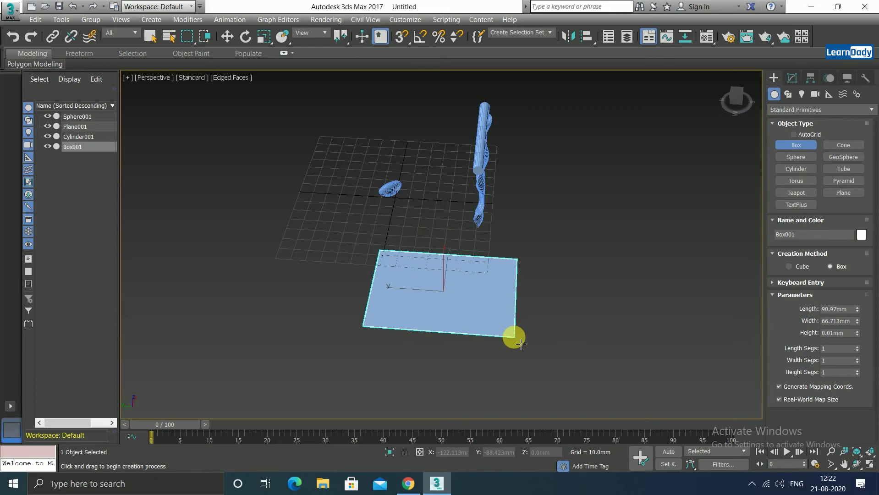
pyautogui.click(525, 317)
# Step: Flip Plane001 to a -180° rotation about X
pyautogui.press('w')
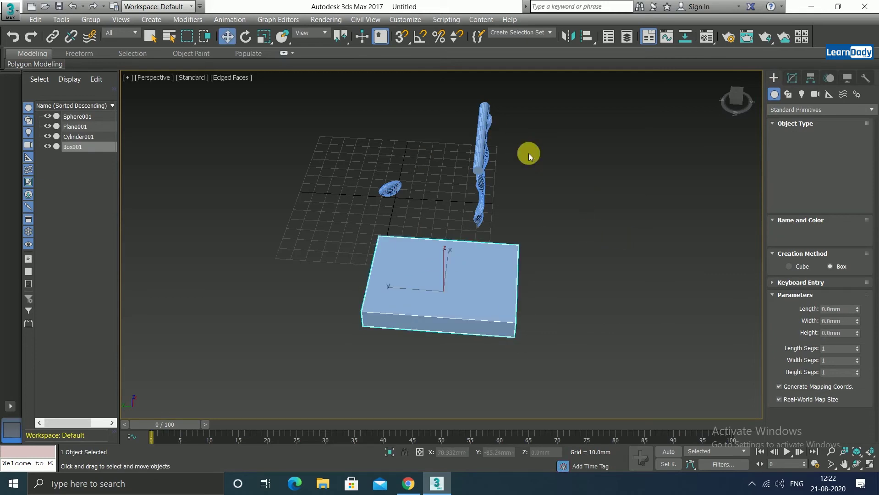
pyautogui.click(479, 195)
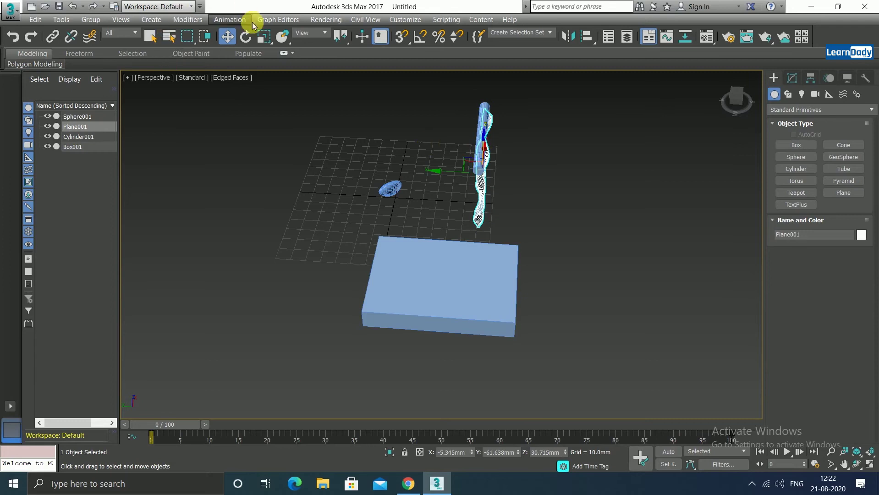
pyautogui.press('e')
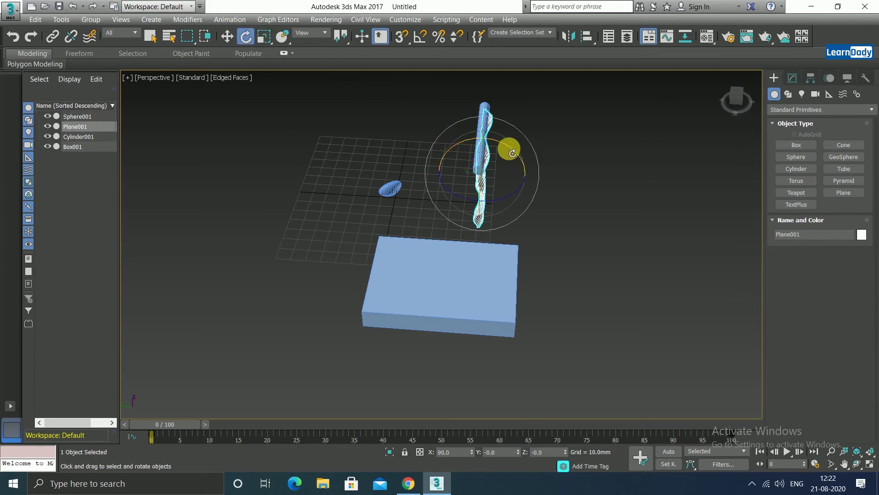
pyautogui.moveTo(512, 153)
pyautogui.mouseDown()
pyautogui.moveTo(406, 200)
pyautogui.moveTo(412, 211)
pyautogui.moveTo(378, 273)
pyautogui.moveTo(461, 265)
pyautogui.moveTo(504, 300)
pyautogui.mouseUp()
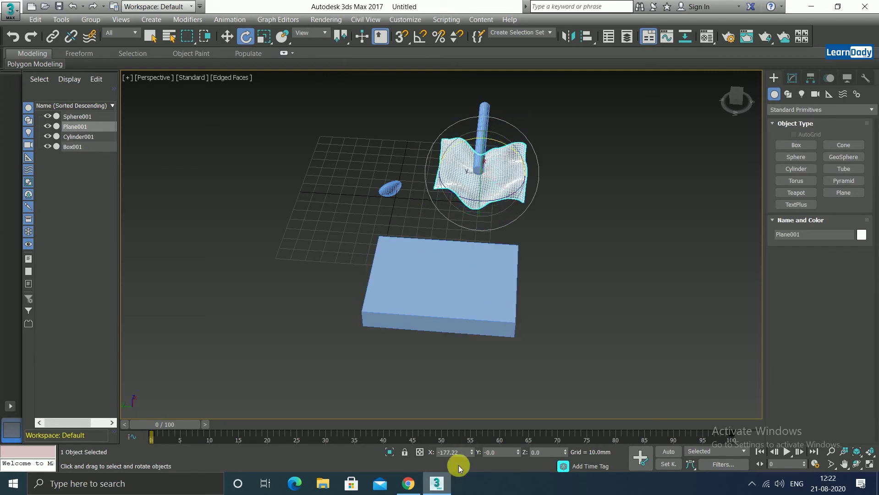
pyautogui.doubleClick(467, 453)
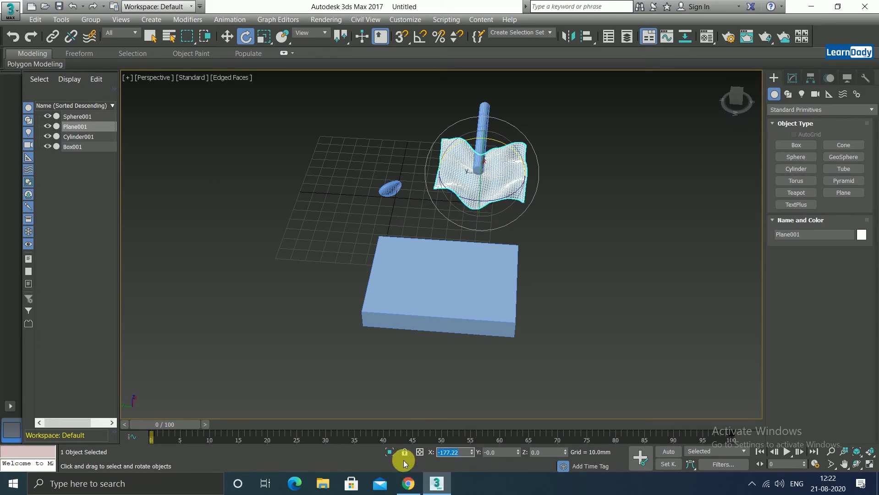
pyautogui.write('180')
pyautogui.press('Return')
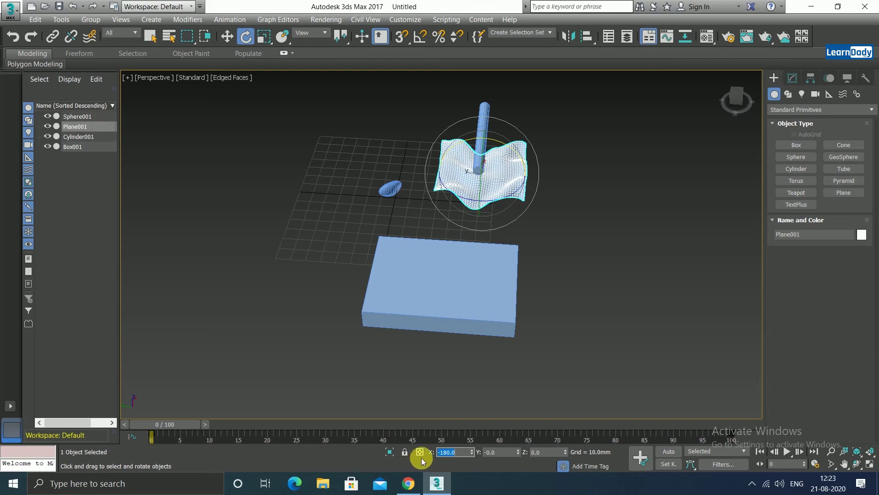
pyautogui.click(565, 253)
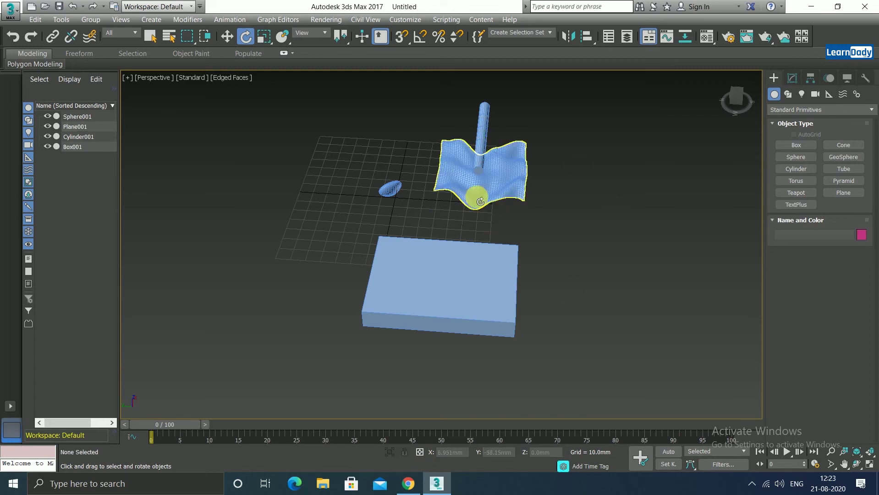
pyautogui.click(479, 199)
pyautogui.press('w')
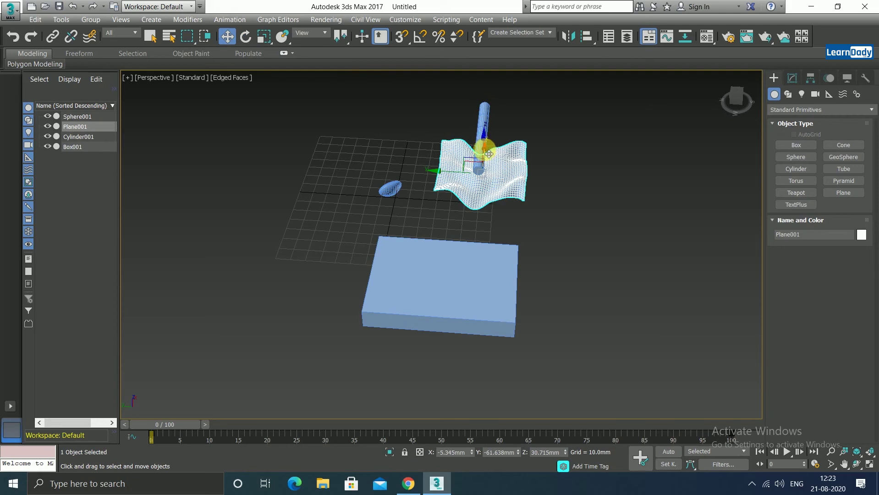
# Step: Move the flipped wavy plane over Box001 and lower it onto the box top
pyautogui.moveTo(489, 154); pyautogui.dragTo(460, 259)
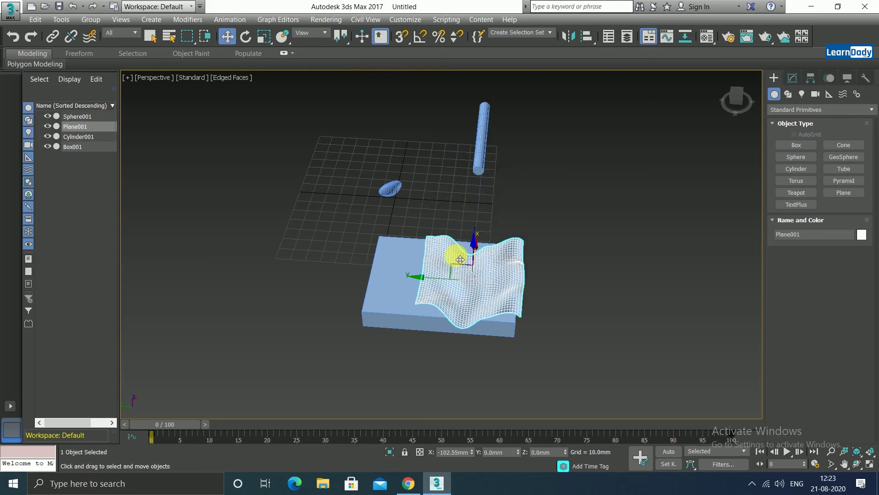
pyautogui.moveTo(461, 259)
pyautogui.mouseDown()
pyautogui.moveTo(419, 291)
pyautogui.moveTo(438, 293)
pyautogui.mouseUp()
pyautogui.click(570, 216)
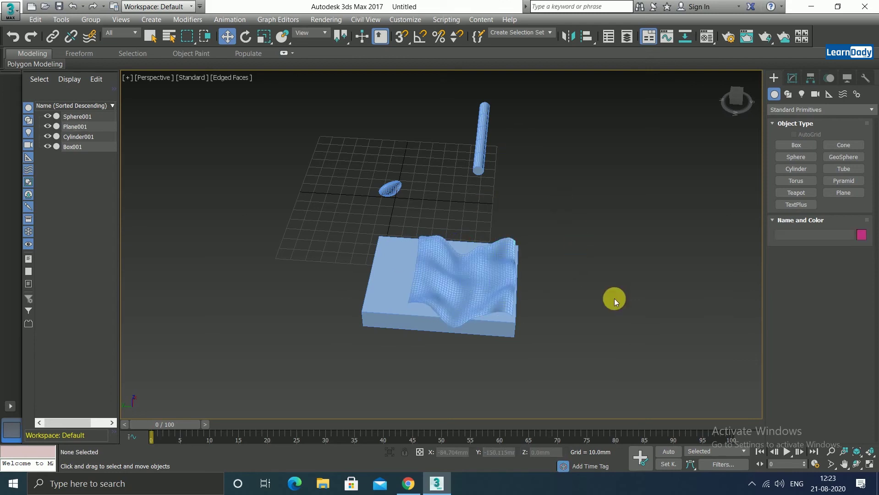
pyautogui.moveTo(619, 313)
pyautogui.keyDown('alt'); pyautogui.mouseDown(button='middle')
pyautogui.moveTo(607, 281)
pyautogui.moveTo(583, 288)
pyautogui.mouseUp(button='middle'); pyautogui.keyUp('alt')
pyautogui.click(420, 220)
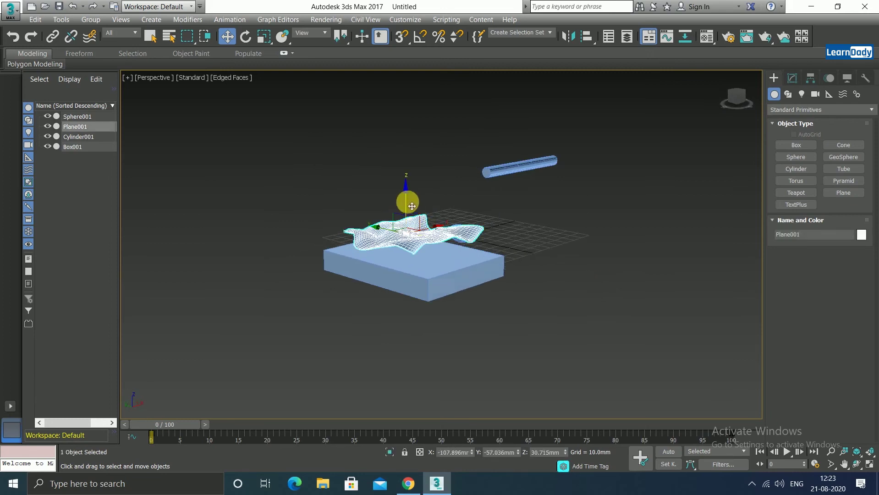
pyautogui.moveTo(411, 204)
pyautogui.mouseDown()
pyautogui.moveTo(408, 221)
pyautogui.moveTo(394, 221)
pyautogui.mouseUp()
pyautogui.moveTo(418, 298)
pyautogui.keyDown('alt'); pyautogui.mouseDown(button='middle')
pyautogui.moveTo(549, 322)
pyautogui.moveTo(417, 280)
pyautogui.mouseUp(button='middle'); pyautogui.keyUp('alt')
pyautogui.moveTo(386, 251); pyautogui.dragTo(361, 274)
pyautogui.click(573, 256)
pyautogui.moveTo(498, 283)
pyautogui.keyDown('alt'); pyautogui.mouseDown(button='middle')
pyautogui.moveTo(409, 299)
pyautogui.moveTo(397, 289)
pyautogui.moveTo(472, 248)
pyautogui.moveTo(444, 260)
pyautogui.mouseUp(button='middle'); pyautogui.keyUp('alt')
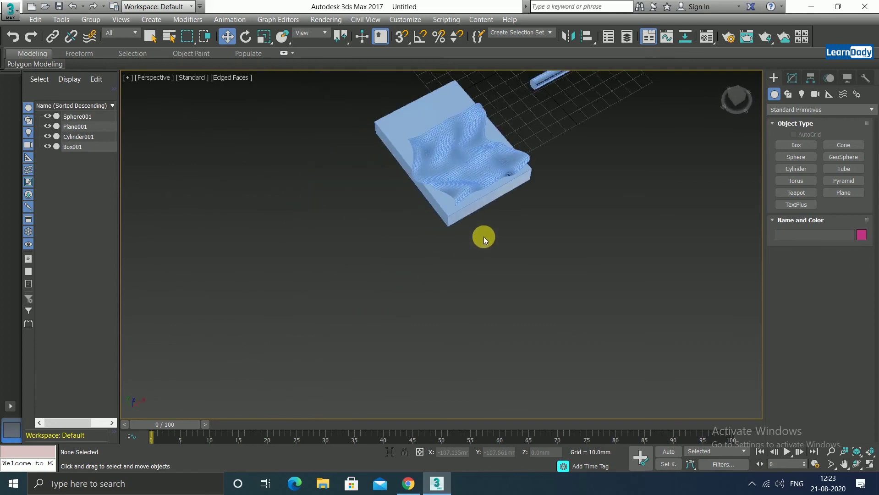
pyautogui.moveTo(572, 215)
pyautogui.mouseDown(button='middle')
pyautogui.moveTo(523, 246)
pyautogui.moveTo(516, 305)
pyautogui.moveTo(540, 311)
pyautogui.mouseUp(button='middle')
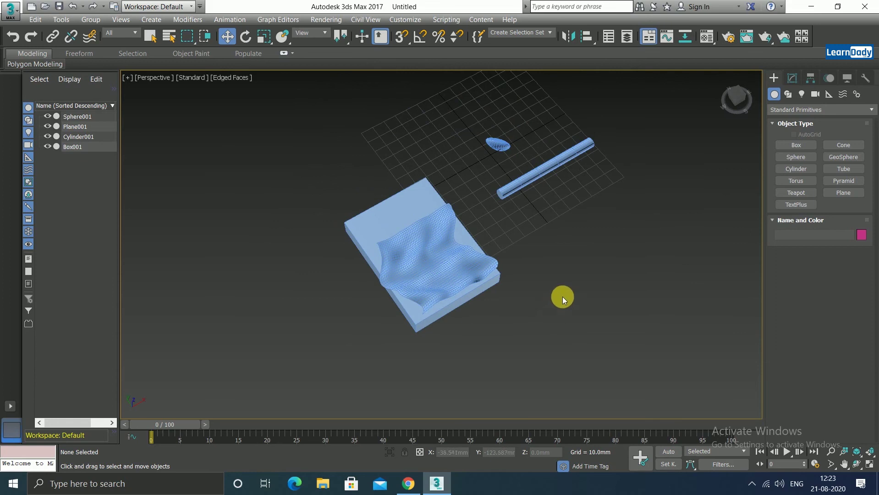
# Step: Place the cylinder rod along the box's edge, lowering it onto the box
pyautogui.click(547, 179)
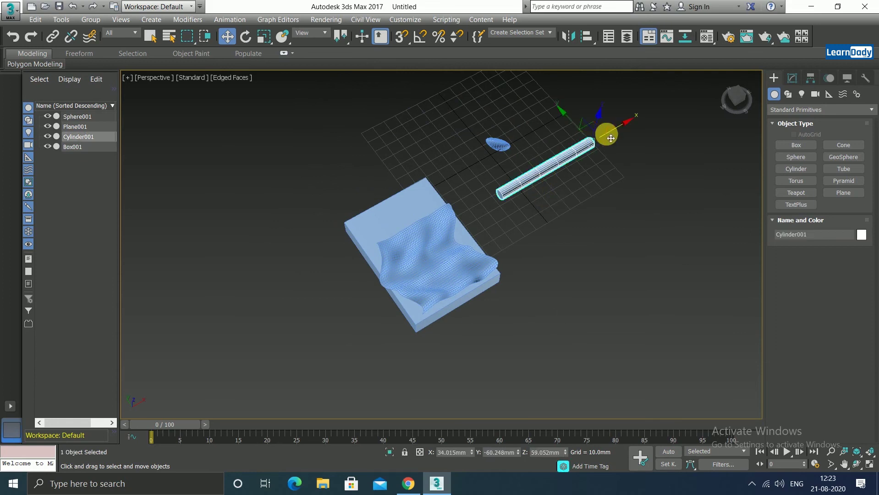
pyautogui.moveTo(602, 134)
pyautogui.mouseDown()
pyautogui.moveTo(524, 183)
pyautogui.moveTo(482, 196)
pyautogui.moveTo(428, 177)
pyautogui.moveTo(450, 188)
pyautogui.moveTo(432, 143)
pyautogui.moveTo(435, 174)
pyautogui.moveTo(423, 183)
pyautogui.moveTo(408, 161)
pyautogui.moveTo(441, 181)
pyautogui.moveTo(454, 169)
pyautogui.moveTo(451, 176)
pyautogui.mouseUp()
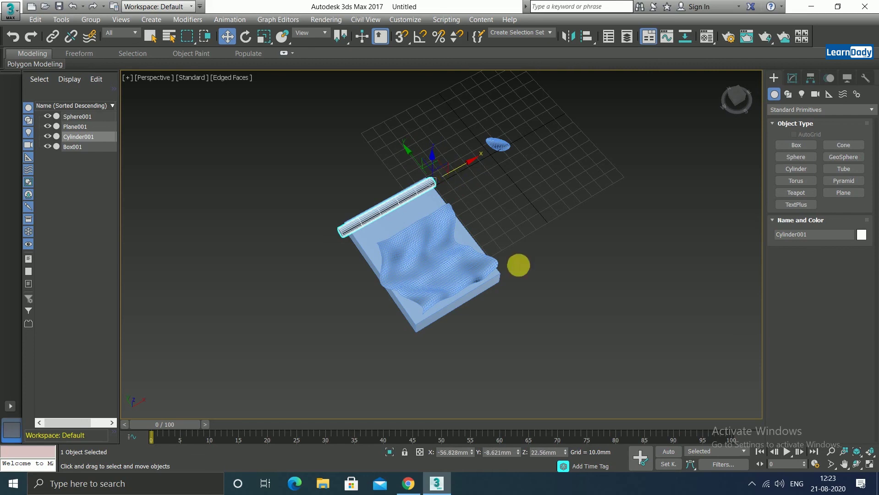
pyautogui.click(558, 284)
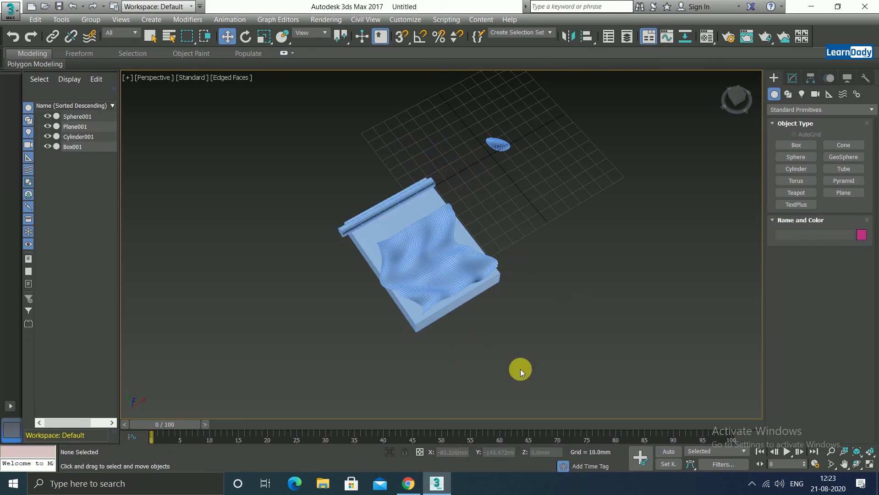
pyautogui.moveTo(533, 391)
pyautogui.keyDown('alt'); pyautogui.mouseDown(button='middle')
pyautogui.moveTo(554, 382)
pyautogui.moveTo(575, 350)
pyautogui.moveTo(590, 349)
pyautogui.mouseUp(button='middle'); pyautogui.keyUp('alt')
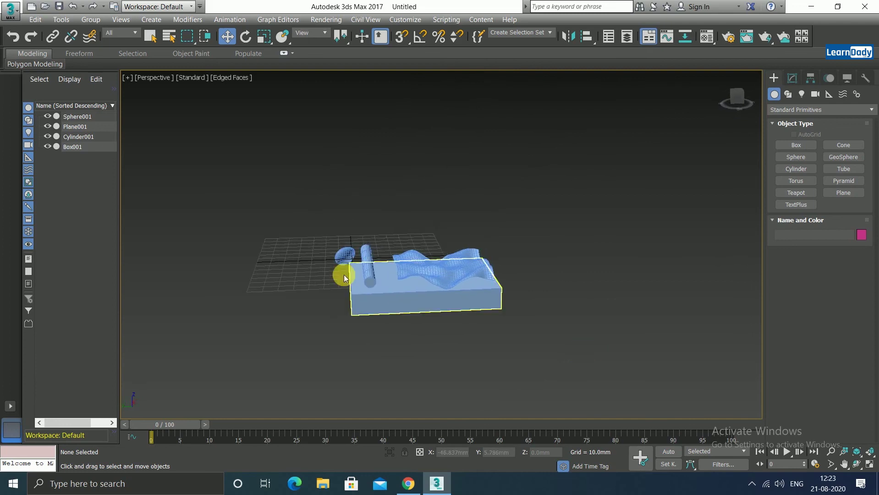
pyautogui.click(375, 272)
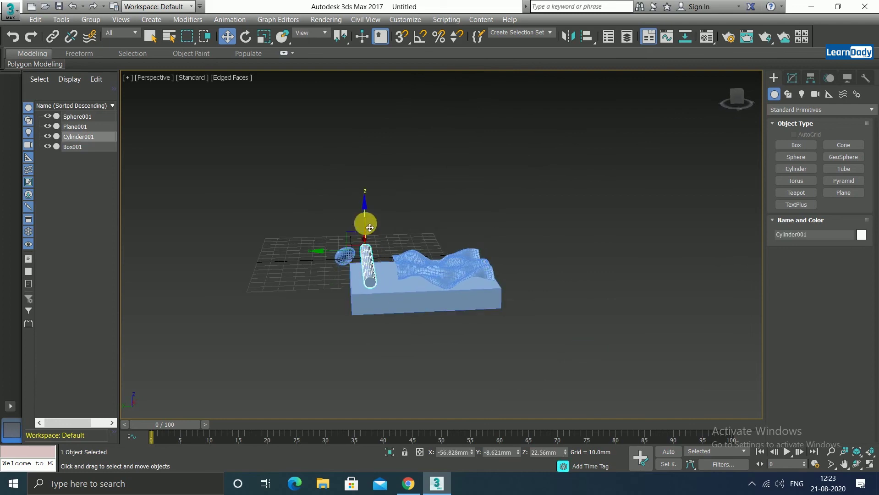
pyautogui.moveTo(364, 212)
pyautogui.mouseDown()
pyautogui.moveTo(364, 236)
pyautogui.moveTo(343, 265)
pyautogui.moveTo(334, 257)
pyautogui.mouseUp()
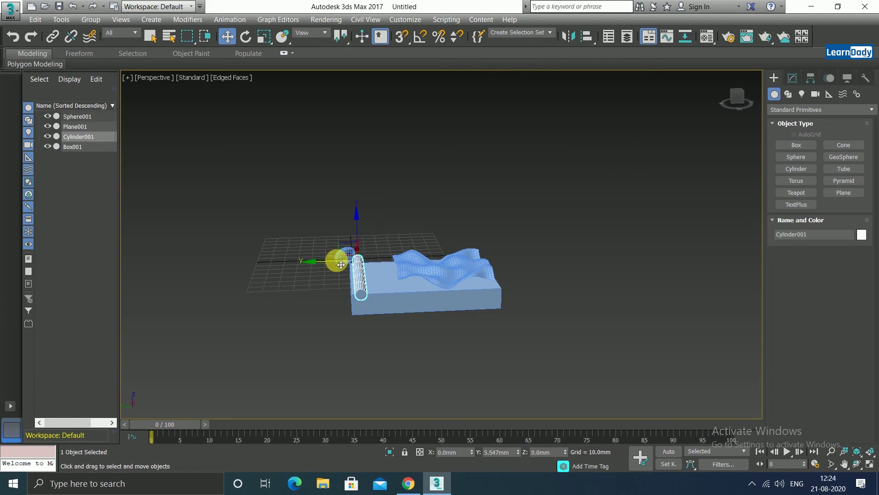
pyautogui.moveTo(548, 266)
pyautogui.keyDown('alt'); pyautogui.mouseDown(button='middle')
pyautogui.moveTo(508, 282)
pyautogui.moveTo(194, 232)
pyautogui.mouseUp(button='middle'); pyautogui.keyUp('alt')
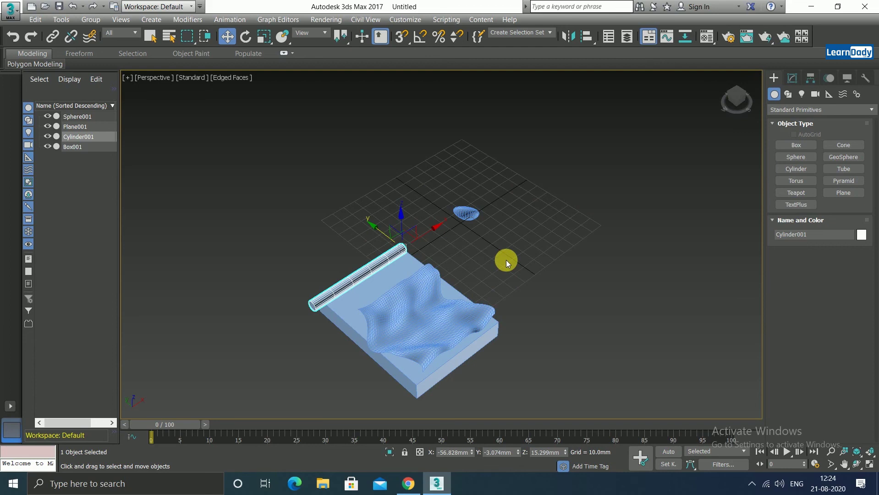
# Step: Stop the screen recording
pyautogui.click(752, 483)
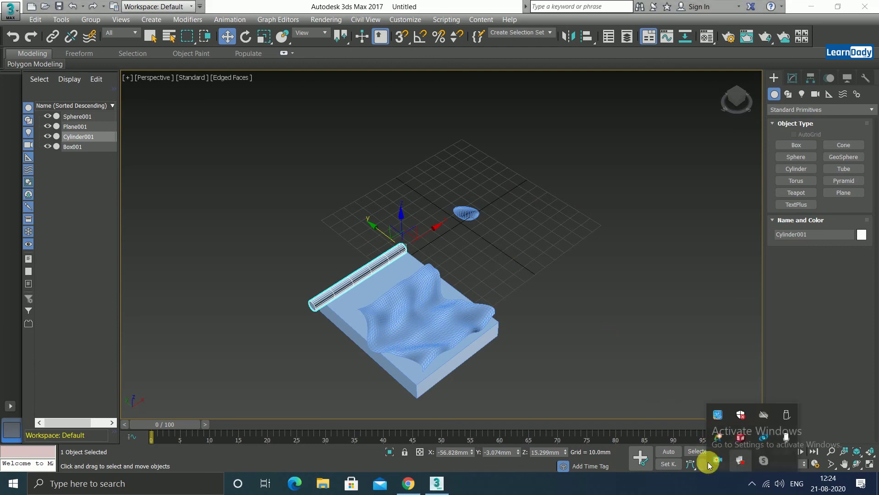
pyautogui.rightClick(716, 461)
pyautogui.click(630, 364)
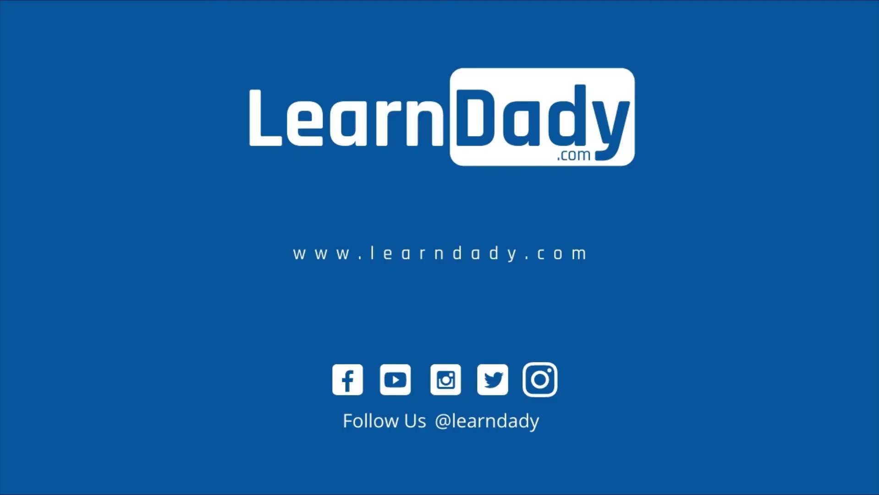